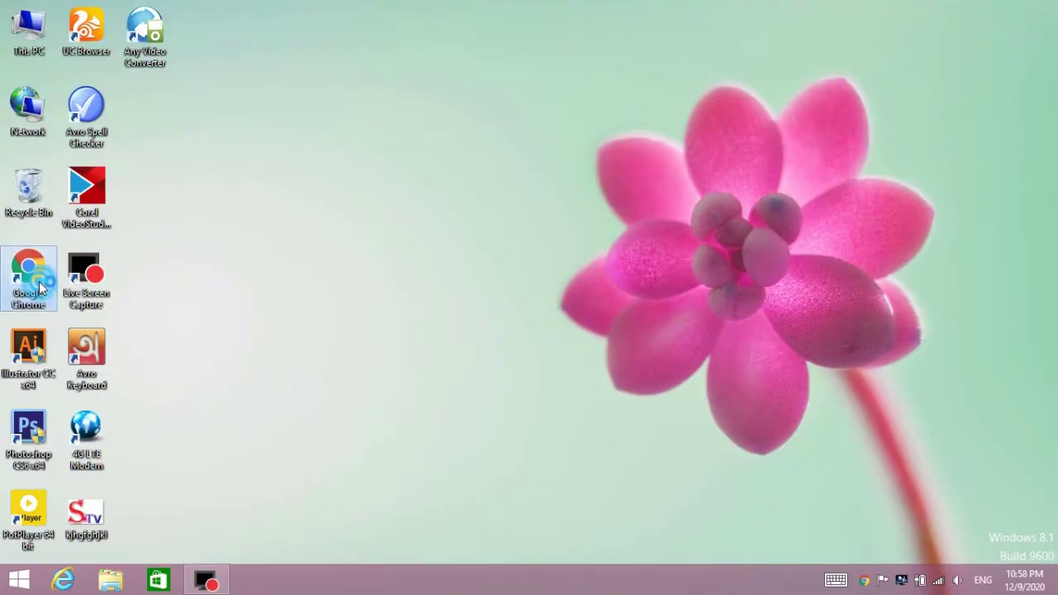
Launch Chrome and run a Google search for 'free bangla font'
{"action": "double_click", "coordinate": [39, 281]}
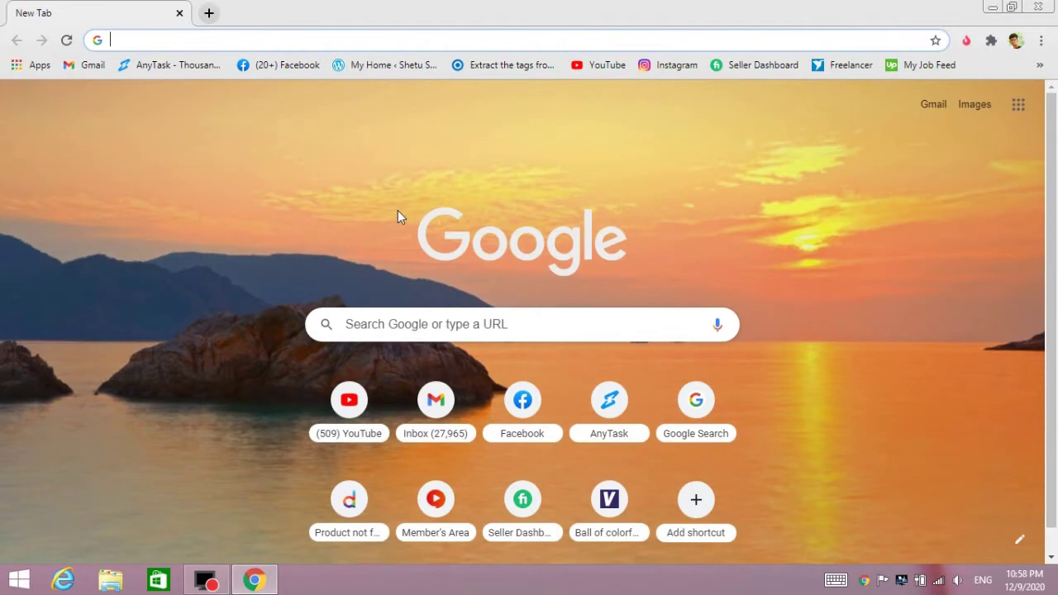
{"action": "left_click", "coordinate": [194, 40]}
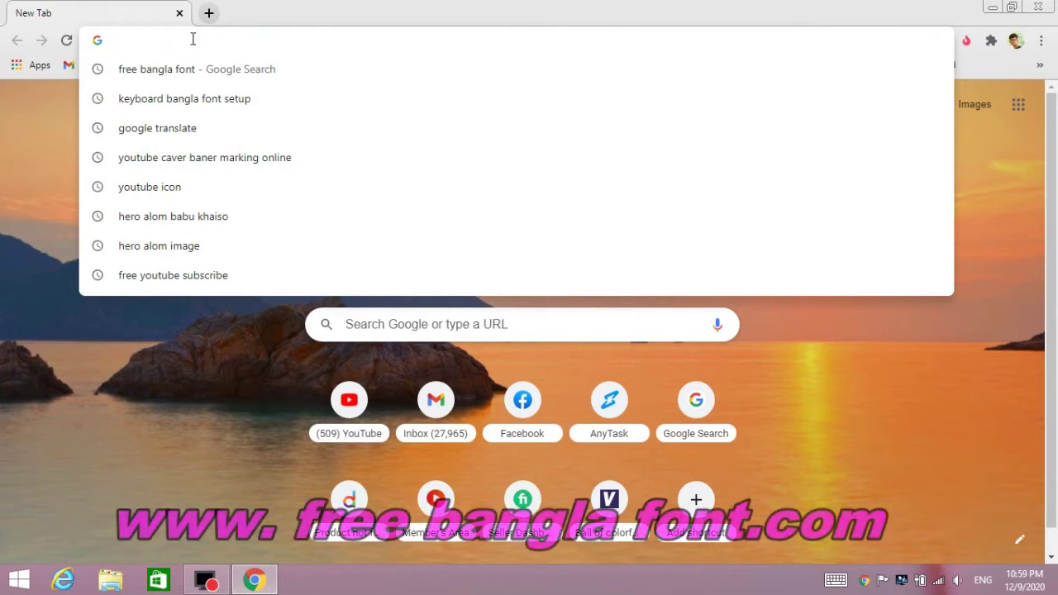
{"action": "type", "text": "free"}
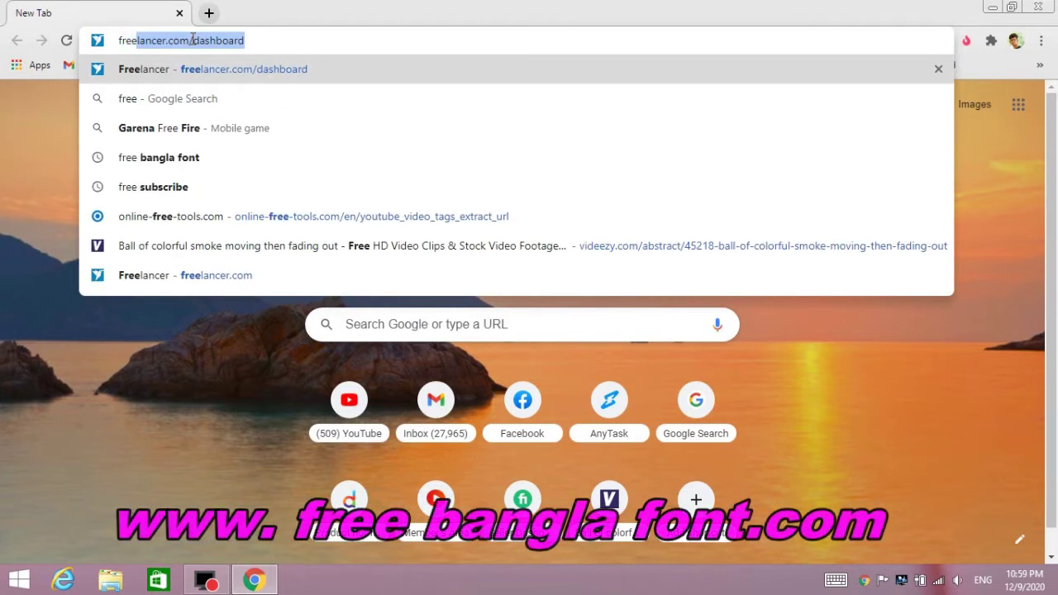
{"action": "type", "text": " ba"}
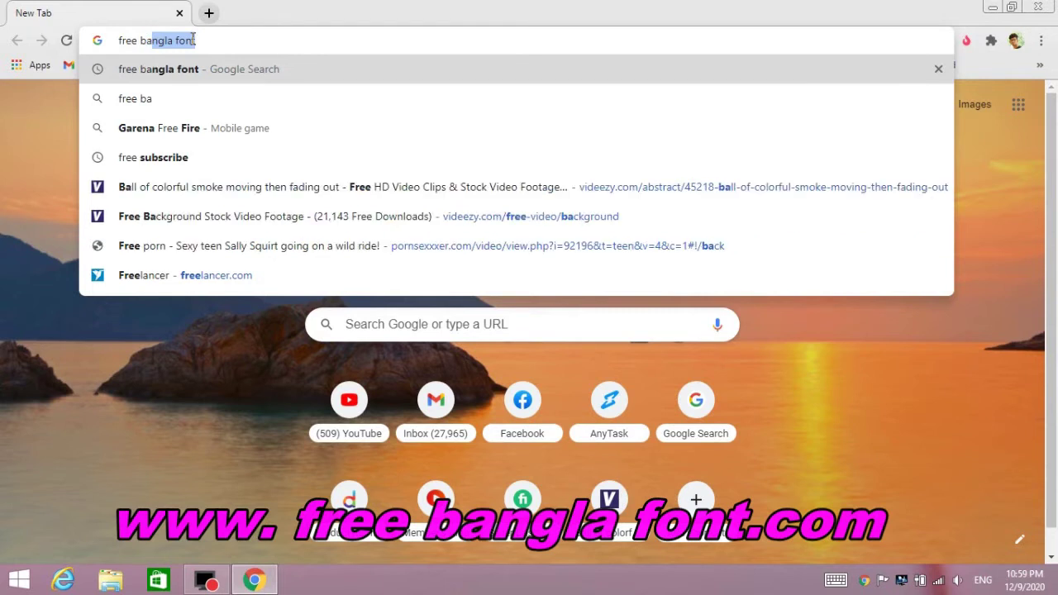
{"action": "type", "text": "n"}
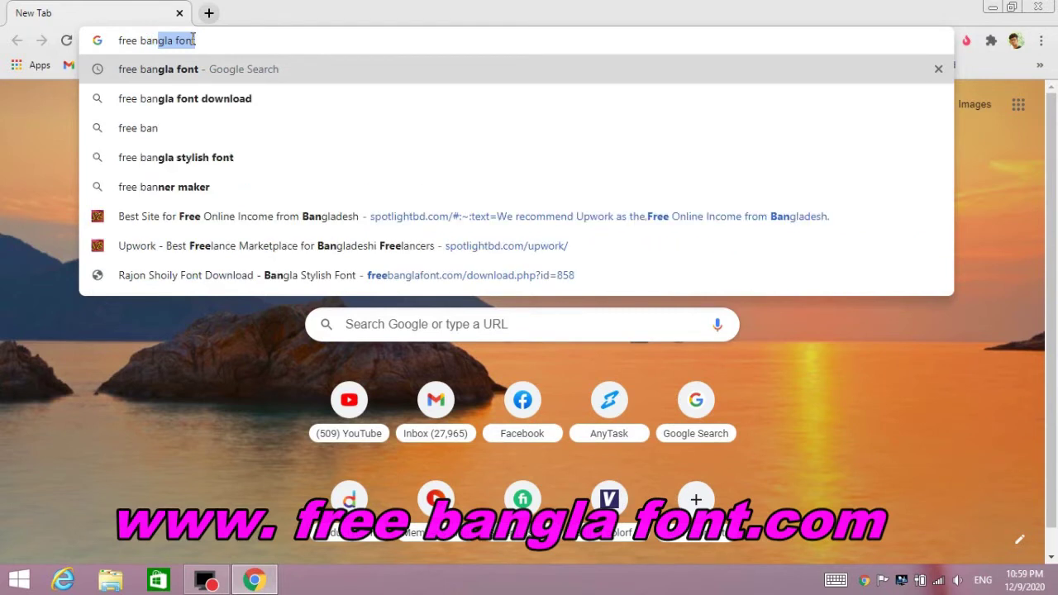
{"action": "type", "text": "gla fo"}
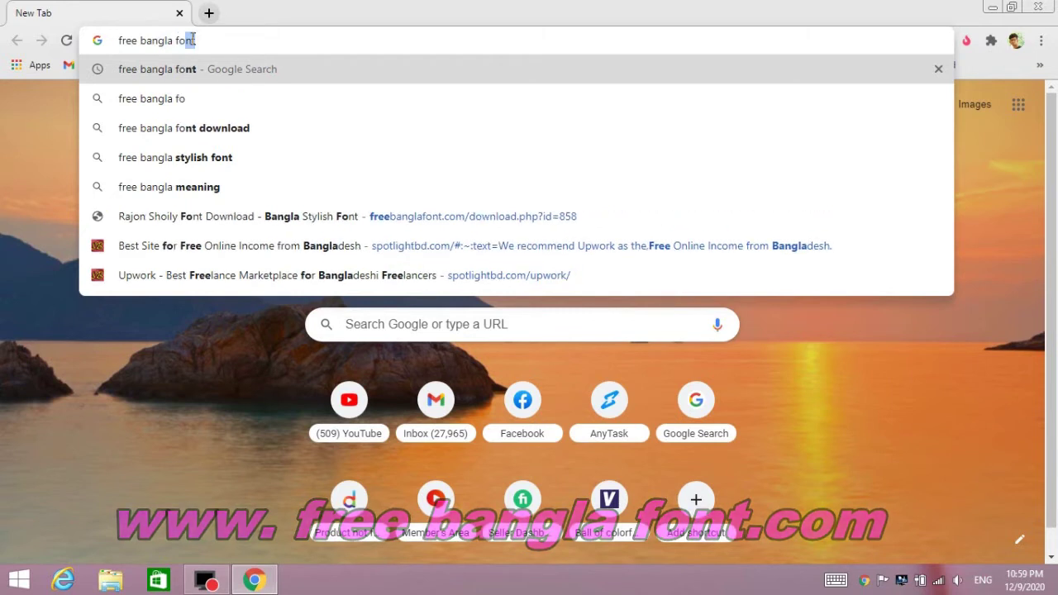
{"action": "type", "text": "nt"}
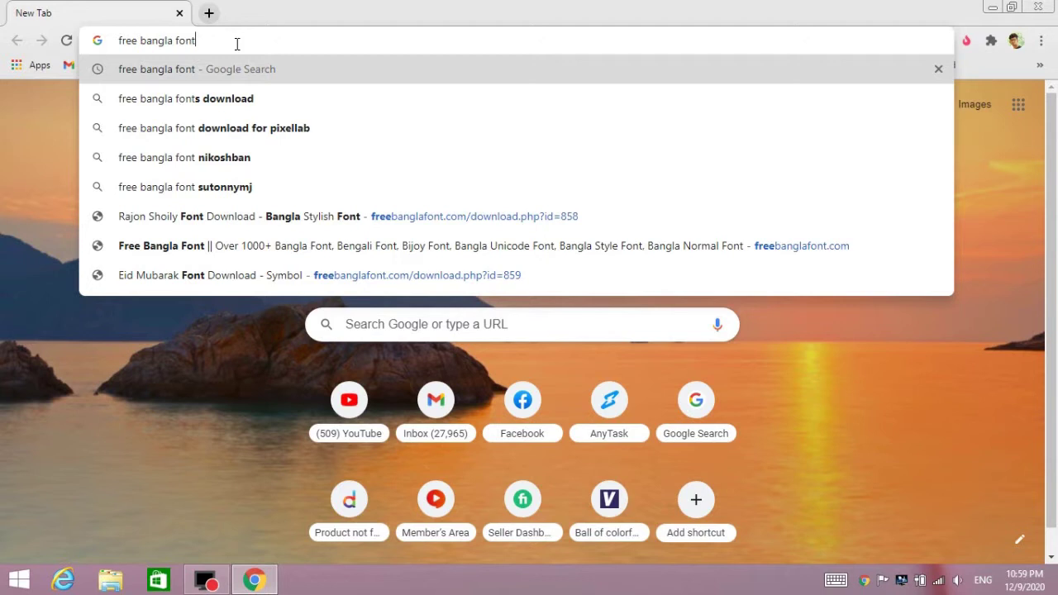
{"action": "key", "text": "Return"}
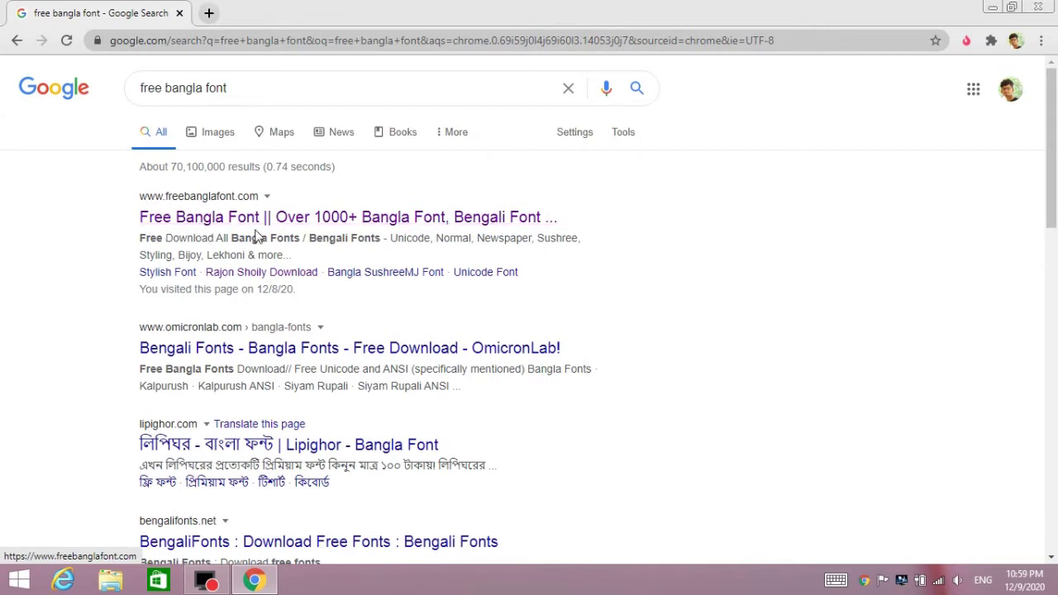
Open freebanglafont.com and go to NikoshBAN's download page from the Unicode Font list
{"action": "left_click", "coordinate": [351, 227]}
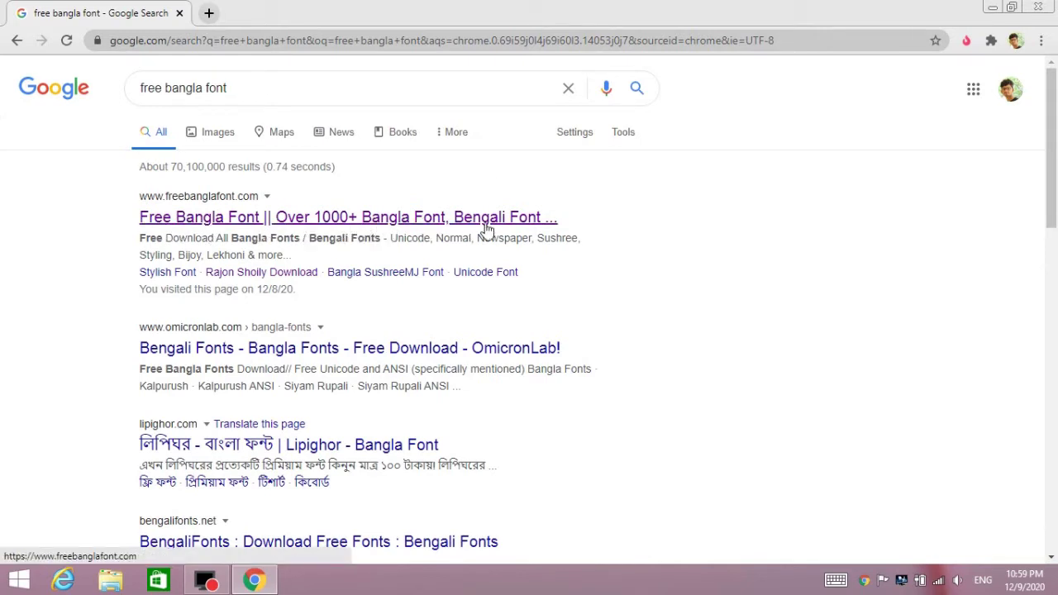
{"action": "left_click", "coordinate": [347, 217]}
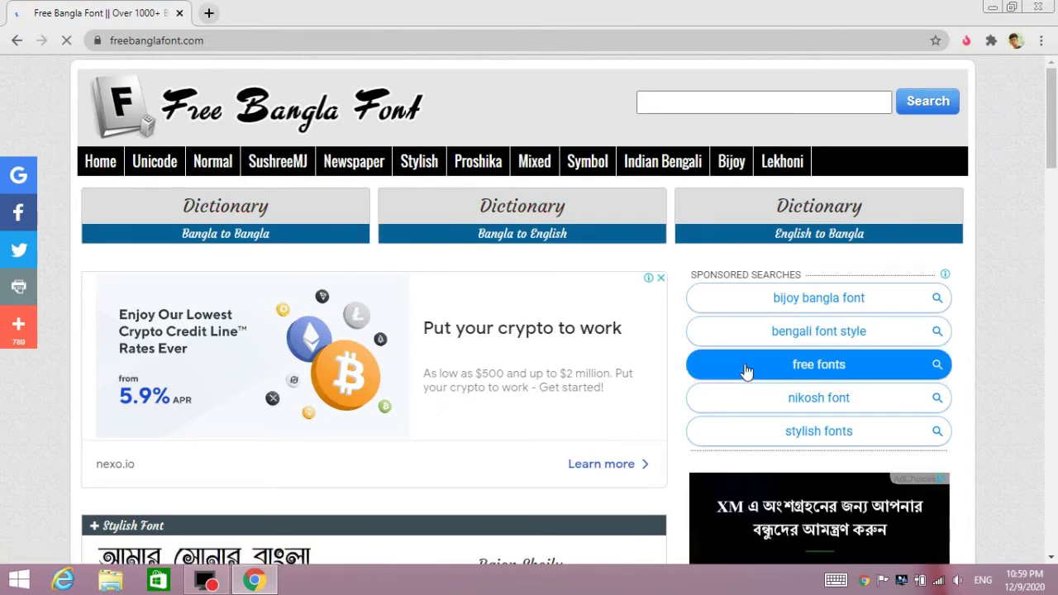
{"action": "scroll", "coordinate": [537, 355], "scroll_direction": "down", "scroll_amount": 3}
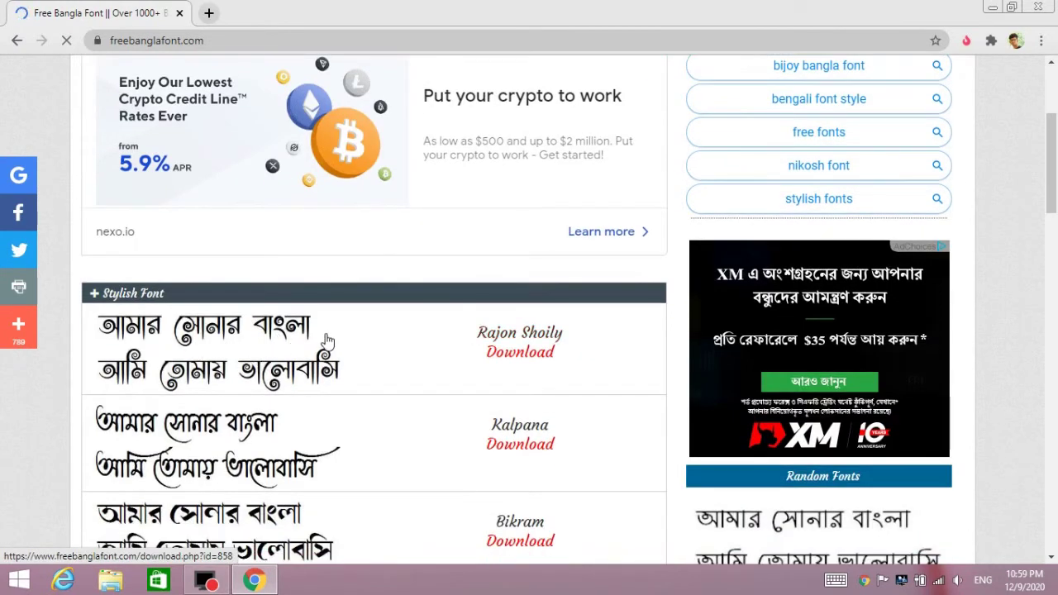
{"action": "scroll", "coordinate": [326, 340], "scroll_direction": "down", "scroll_amount": 1}
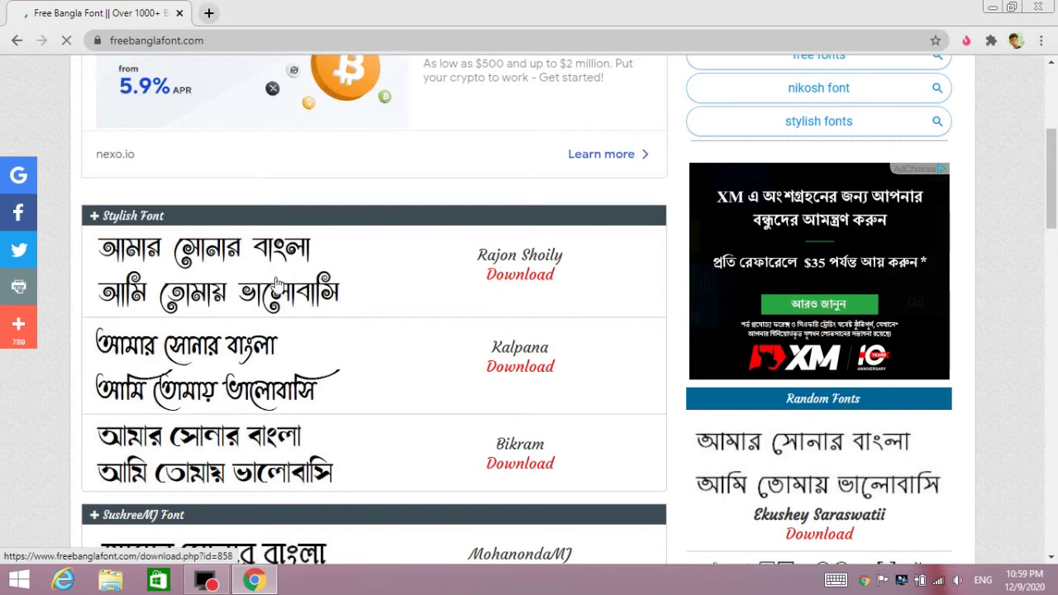
{"action": "scroll", "coordinate": [318, 319], "scroll_direction": "down", "scroll_amount": 2}
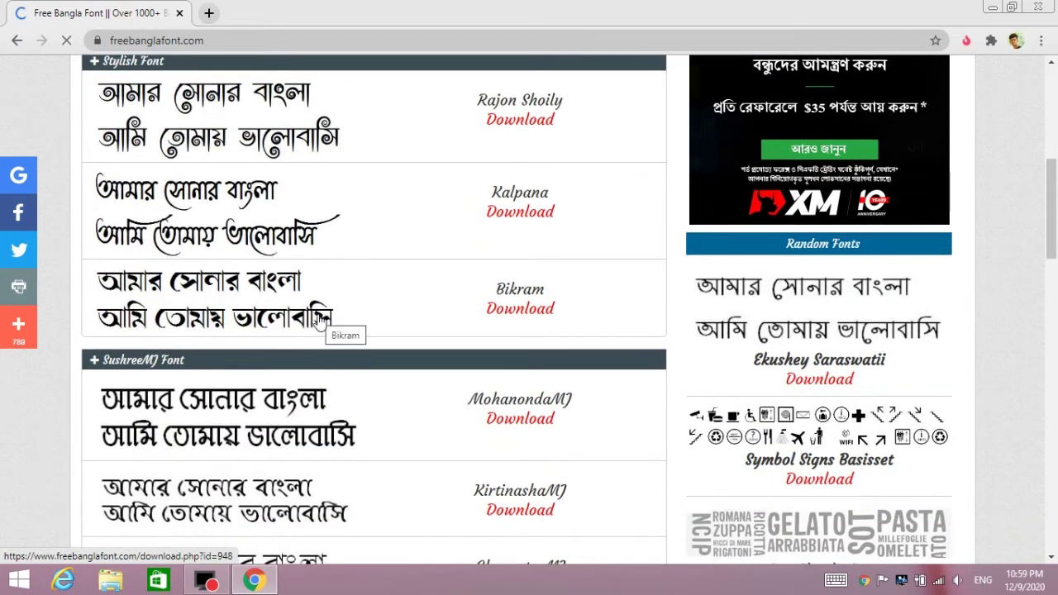
{"action": "scroll", "coordinate": [321, 318], "scroll_direction": "down", "scroll_amount": 2}
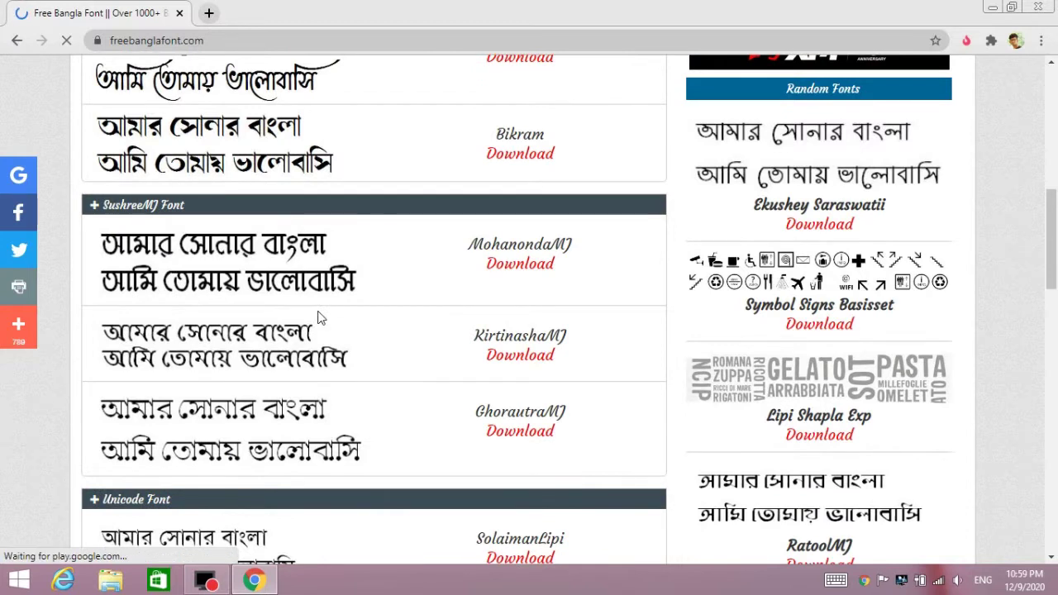
{"action": "scroll", "coordinate": [321, 318], "scroll_direction": "down", "scroll_amount": 2}
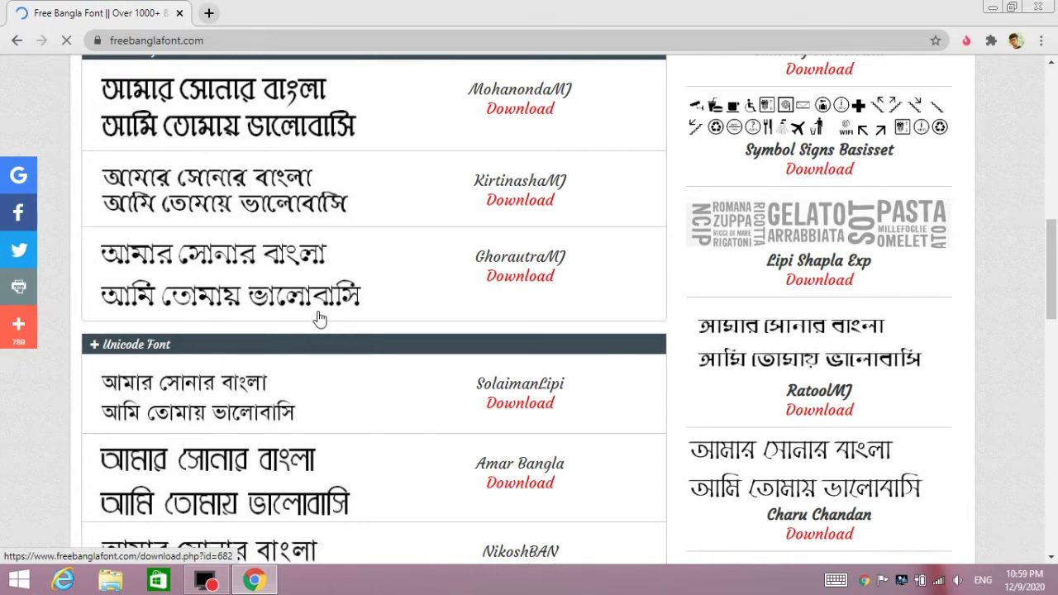
{"action": "scroll", "coordinate": [318, 318], "scroll_direction": "down", "scroll_amount": 3}
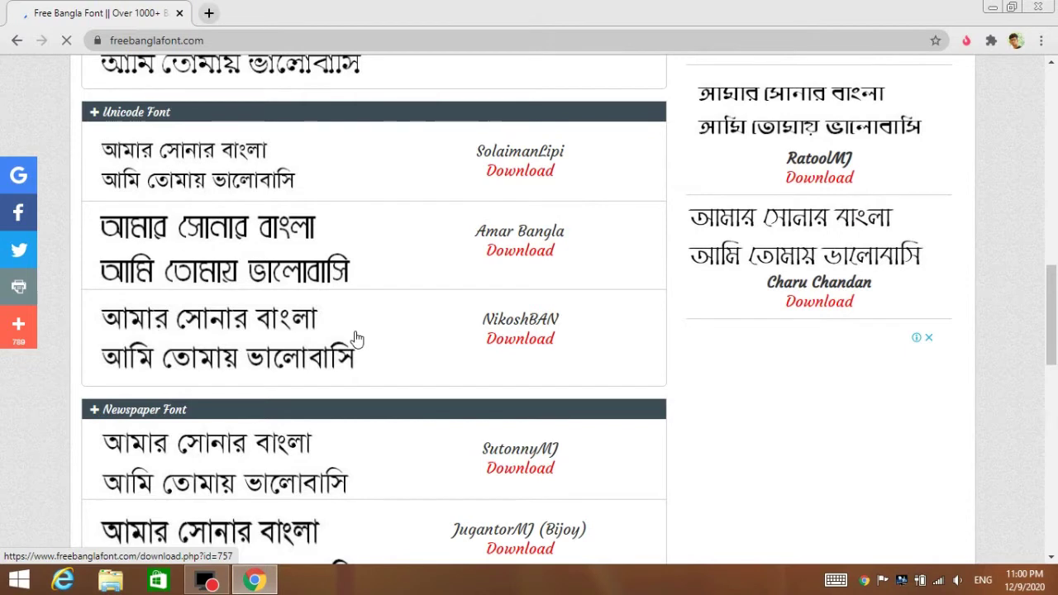
{"action": "scroll", "coordinate": [354, 336], "scroll_direction": "down", "scroll_amount": 2}
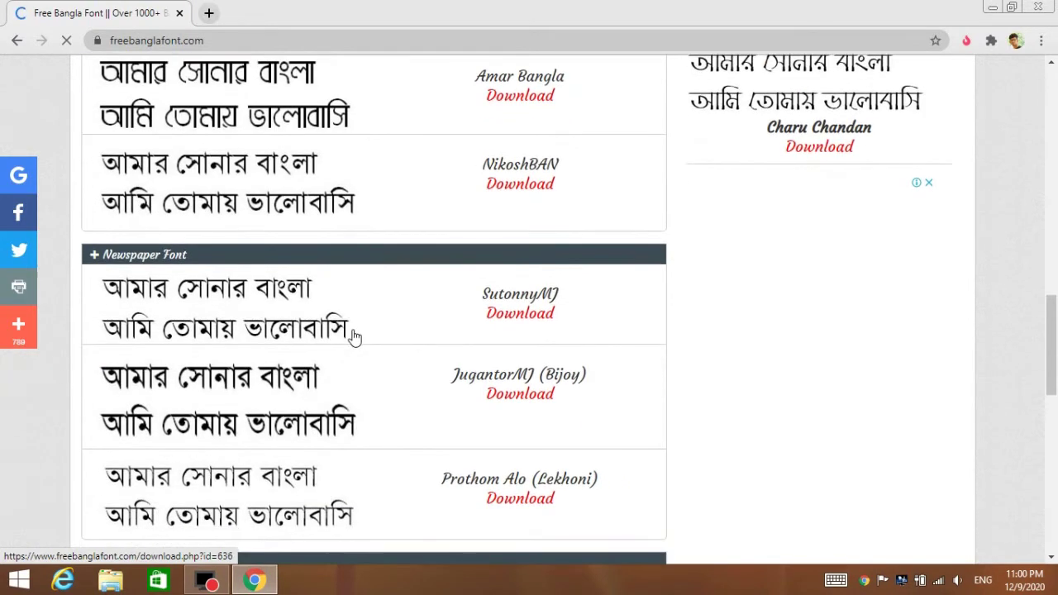
{"action": "scroll", "coordinate": [354, 336], "scroll_direction": "up", "scroll_amount": 2}
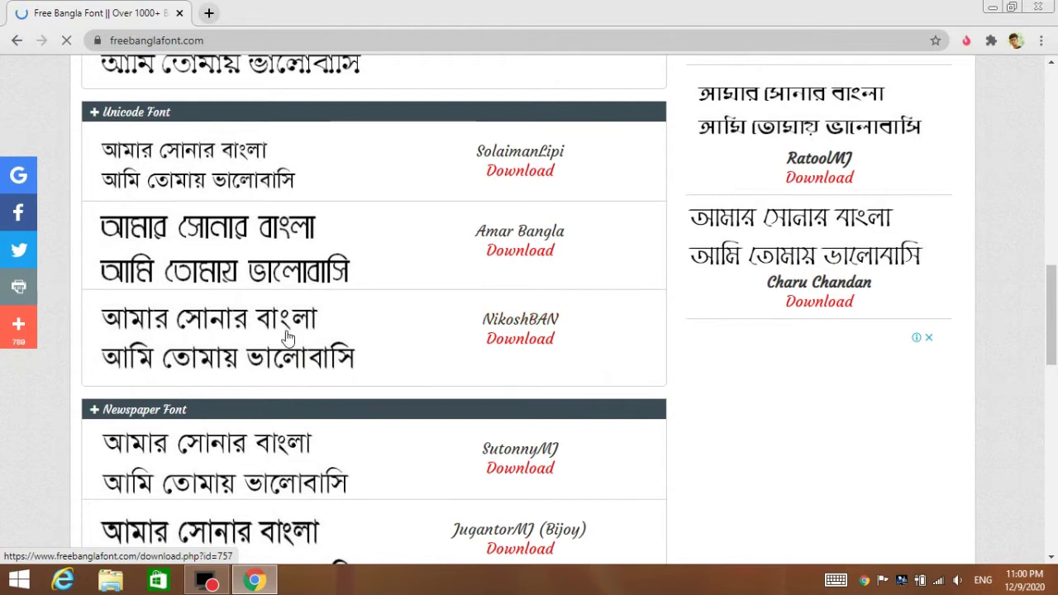
{"action": "left_click", "coordinate": [530, 338]}
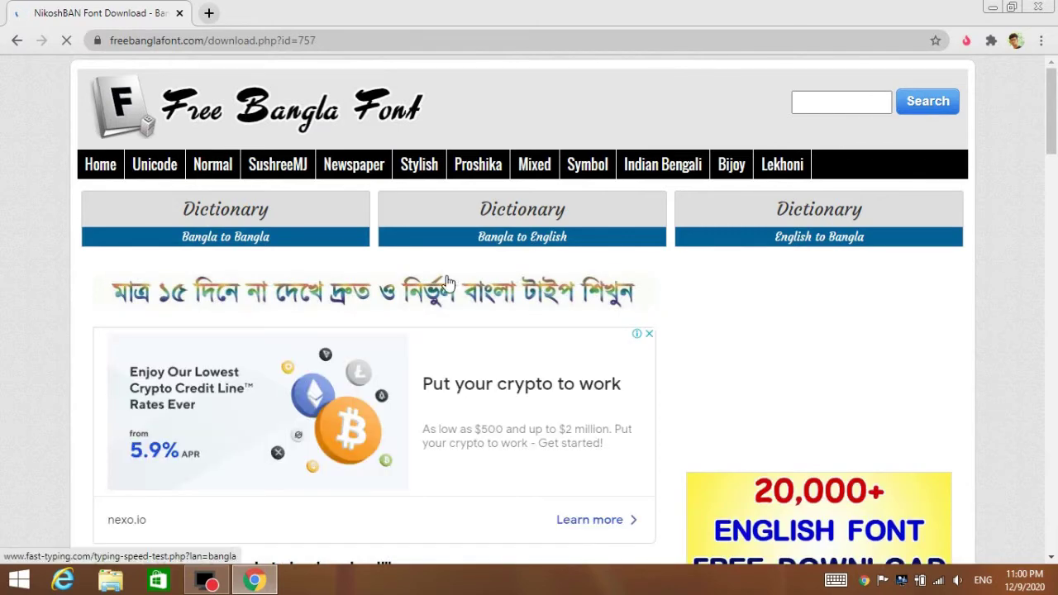
Enter the displayed verification code on the NikoshBAN page and submit it
{"action": "scroll", "coordinate": [447, 289], "scroll_direction": "down", "scroll_amount": 3}
{"action": "scroll", "coordinate": [432, 295], "scroll_direction": "down", "scroll_amount": 2}
{"action": "scroll", "coordinate": [408, 295], "scroll_direction": "down", "scroll_amount": 3}
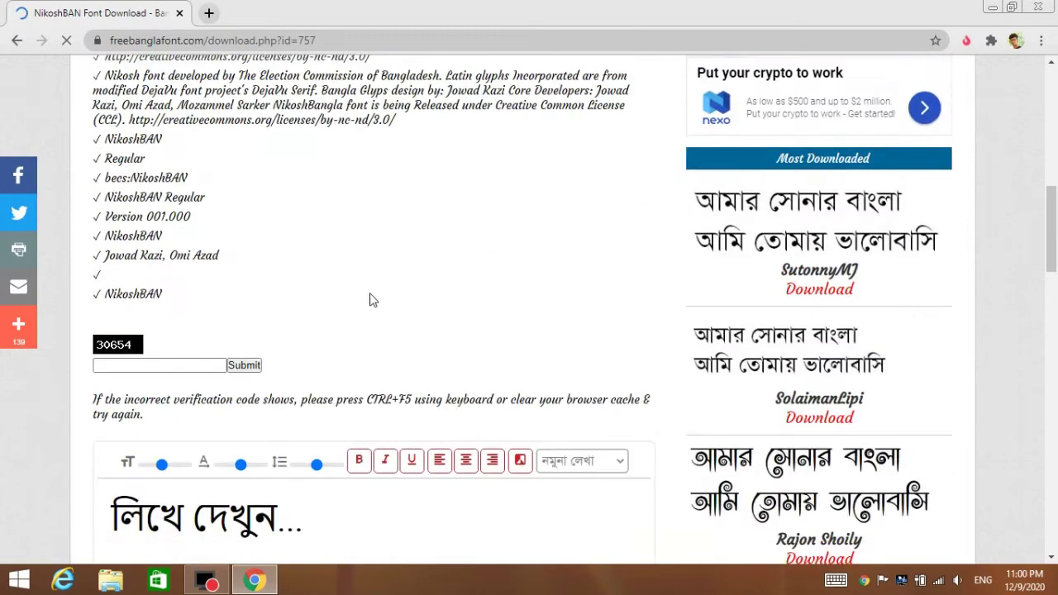
{"action": "scroll", "coordinate": [350, 296], "scroll_direction": "up", "scroll_amount": 2}
{"action": "scroll", "coordinate": [351, 297], "scroll_direction": "up", "scroll_amount": 4}
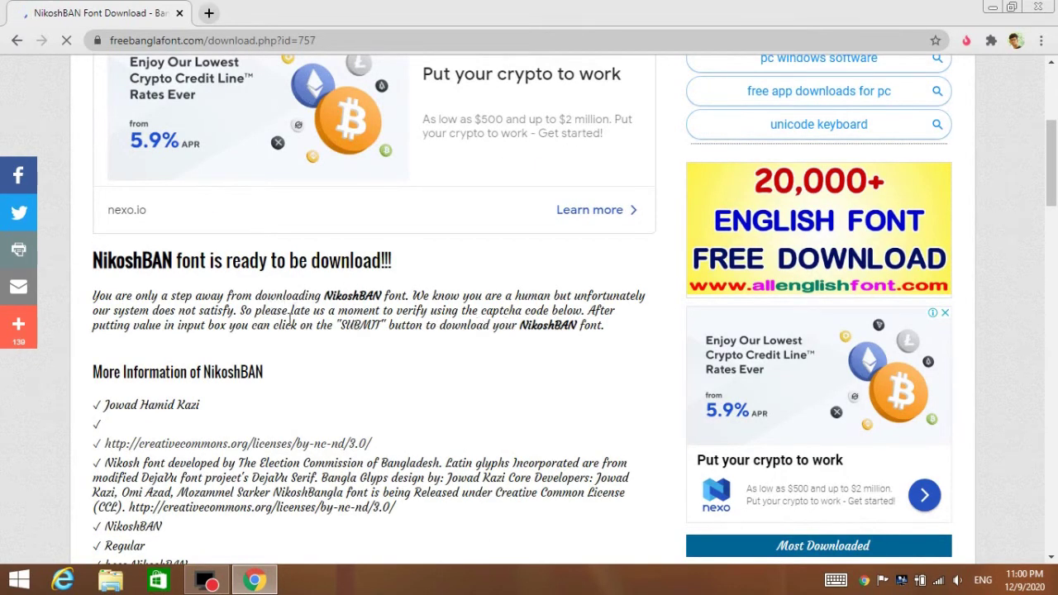
{"action": "scroll", "coordinate": [232, 356], "scroll_direction": "down", "scroll_amount": 4}
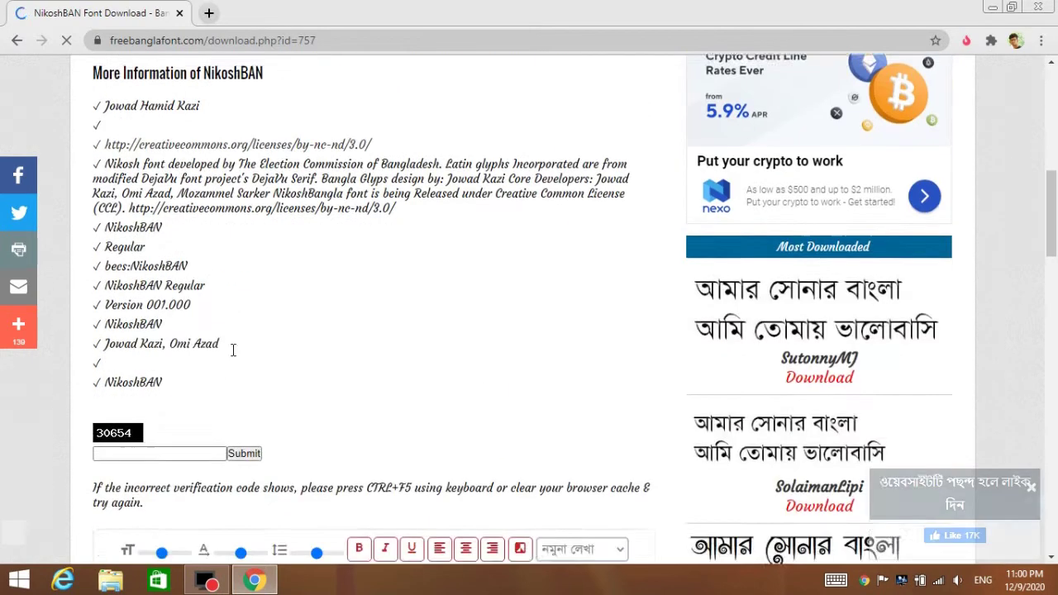
{"action": "scroll", "coordinate": [236, 357], "scroll_direction": "down", "scroll_amount": 1}
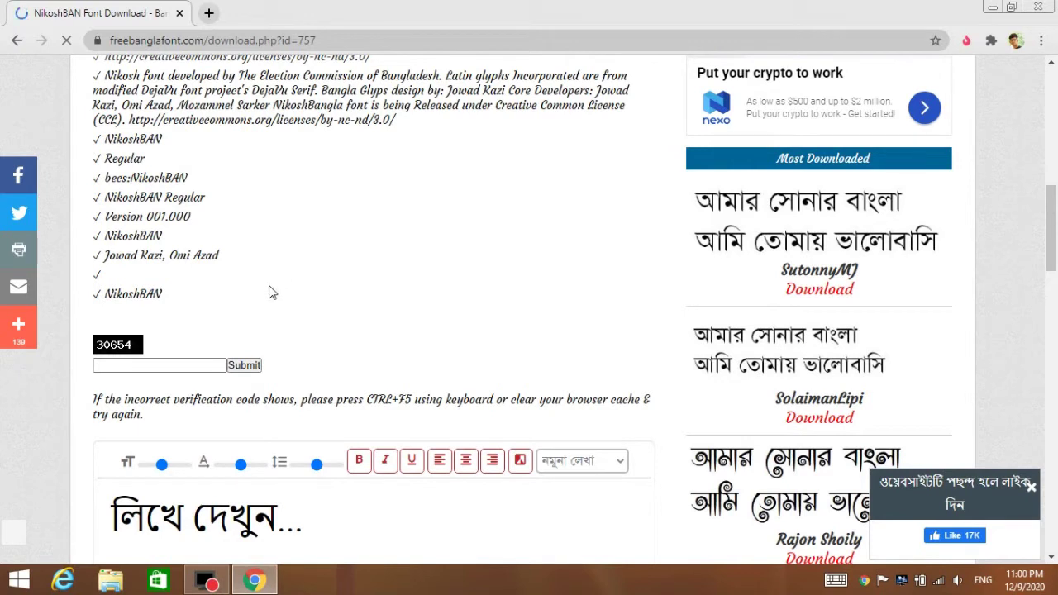
{"action": "left_click", "coordinate": [170, 365]}
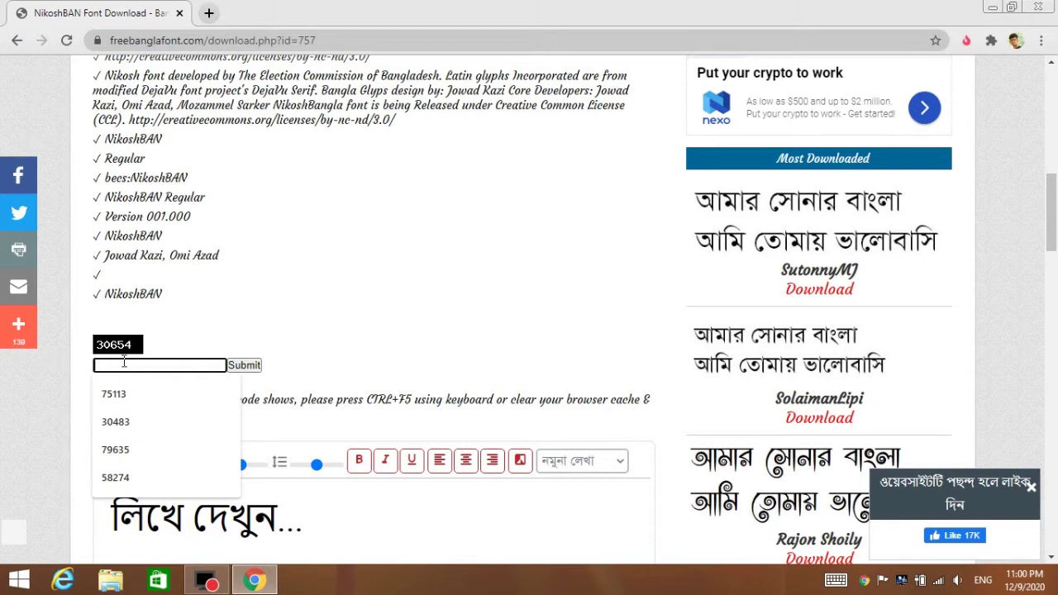
{"action": "type", "text": "30"}
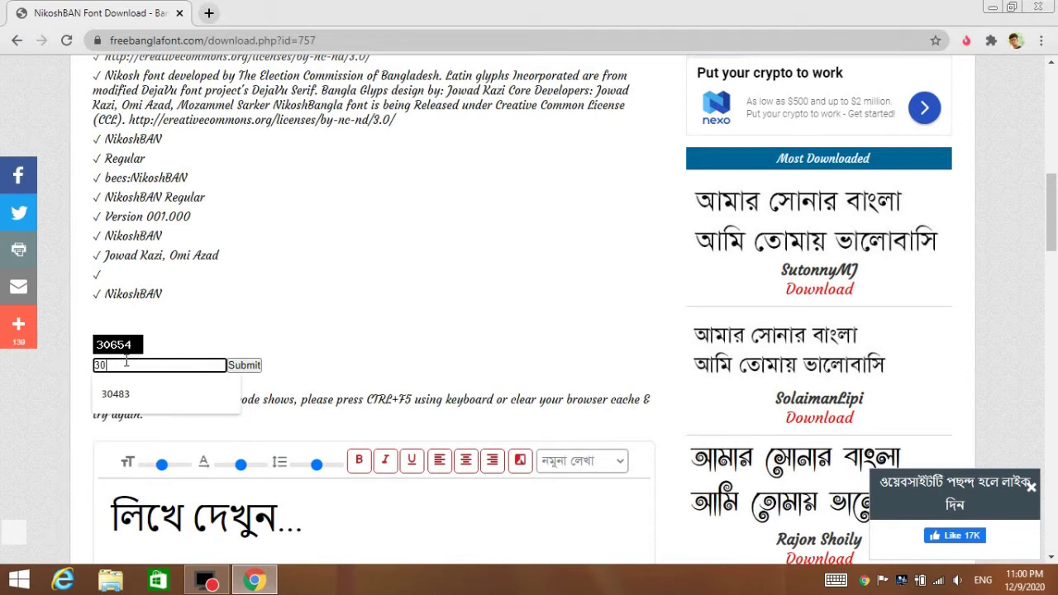
{"action": "type", "text": "654"}
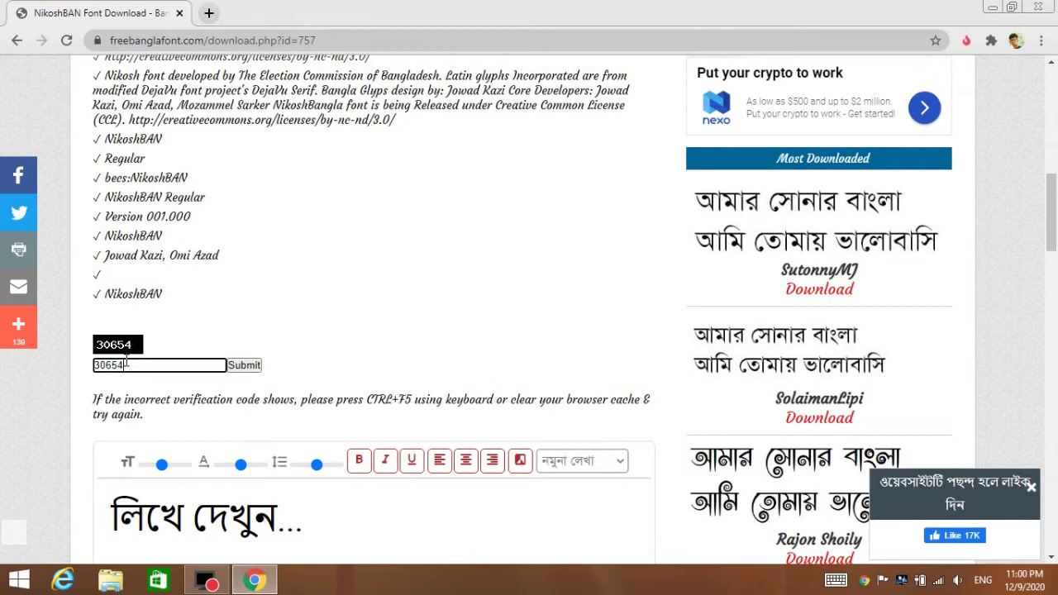
{"action": "left_click", "coordinate": [245, 366]}
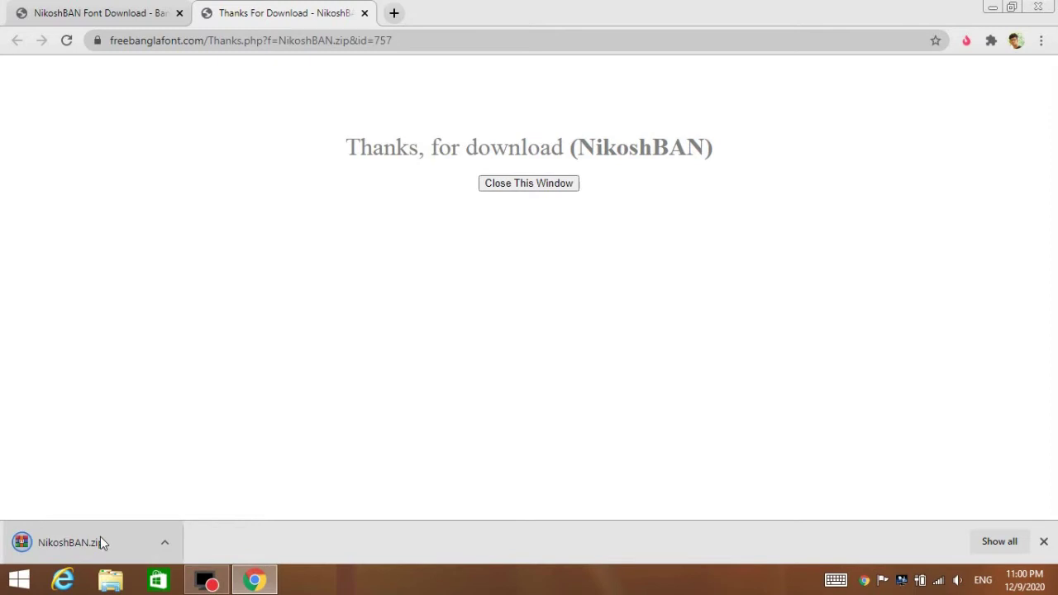
Show the downloaded NikoshBAN.zip in its Downloads folder
{"action": "left_click", "coordinate": [164, 543]}
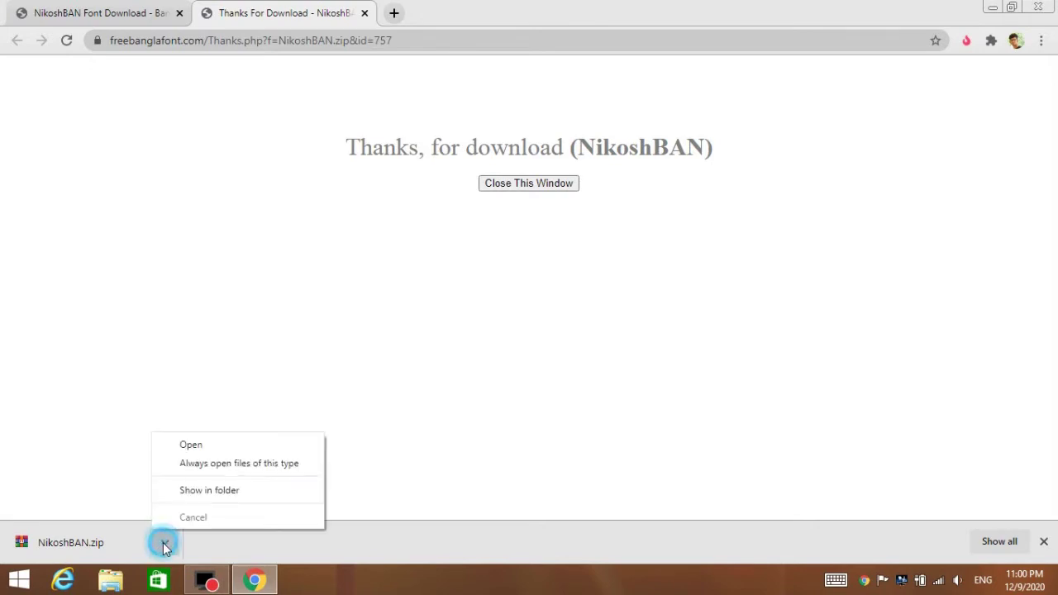
{"action": "left_click", "coordinate": [219, 490]}
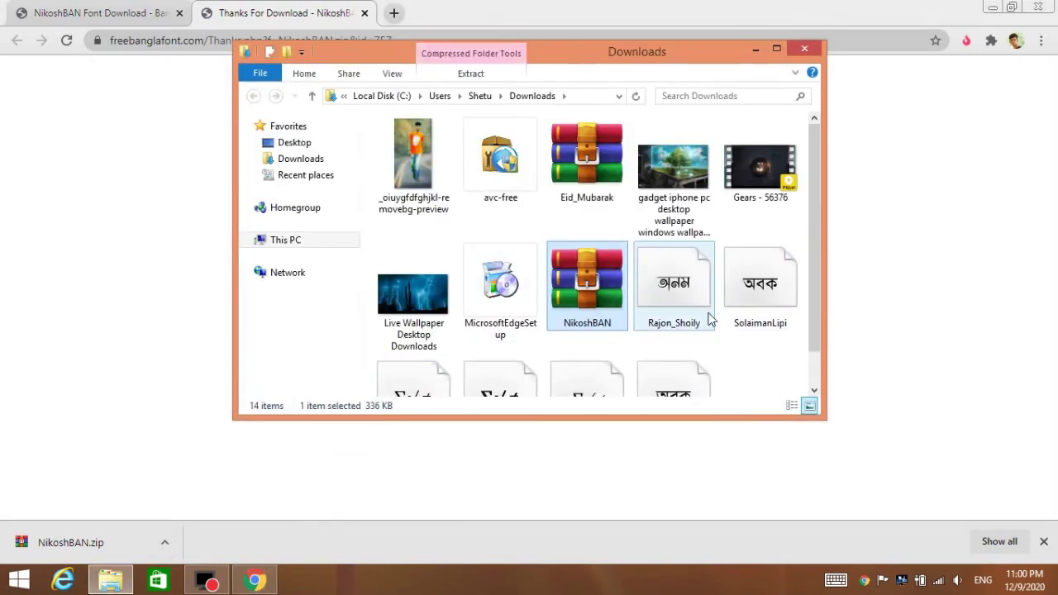
Extract the NikoshBAN.zip archive into Downloads with Extract Here
{"action": "scroll", "coordinate": [633, 302], "scroll_direction": "down", "scroll_amount": 1}
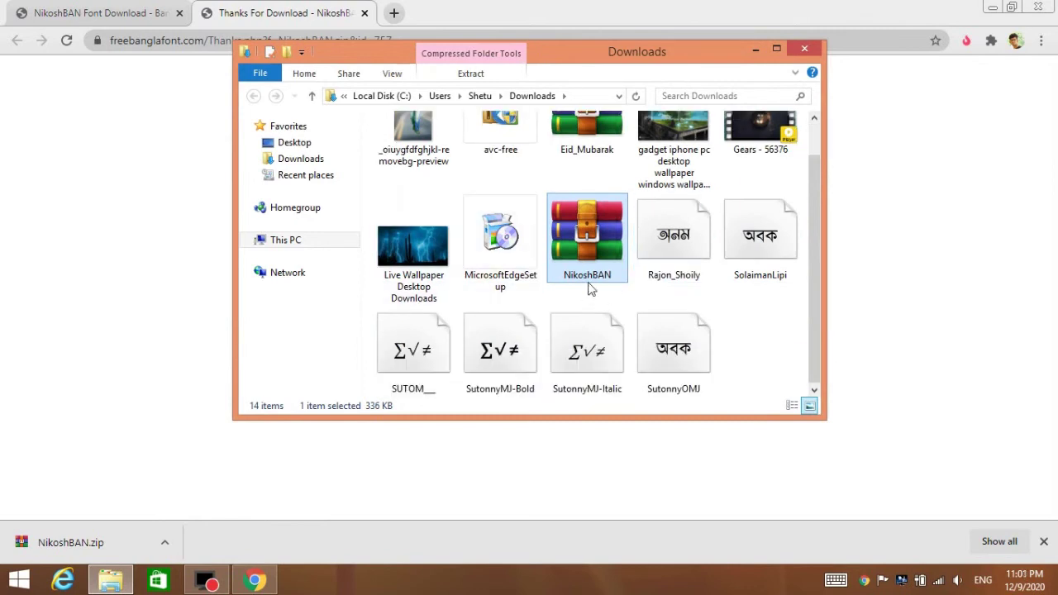
{"action": "mouse_move", "coordinate": [586, 281]}
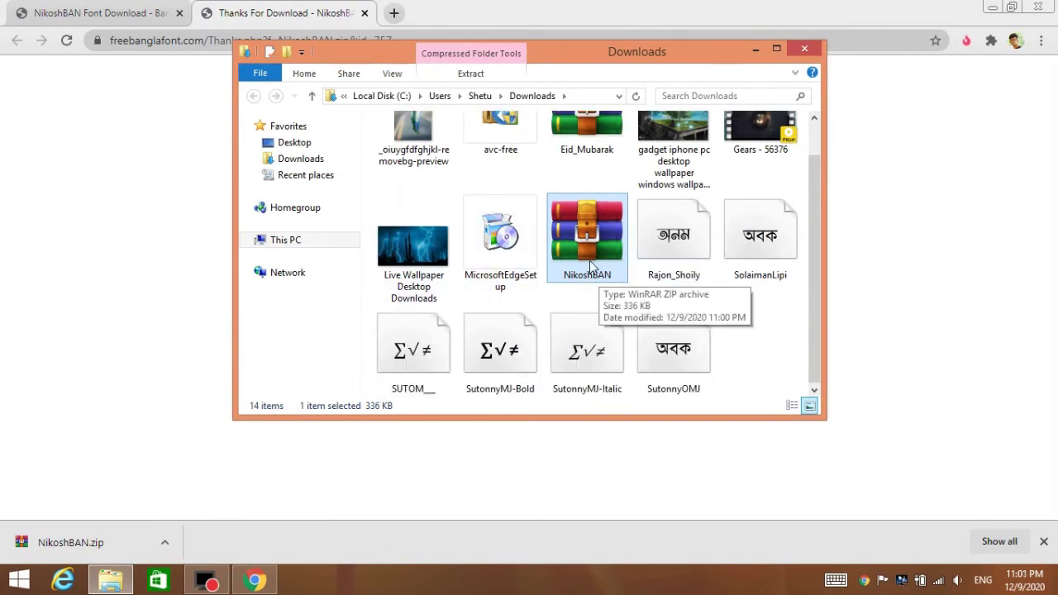
{"action": "right_click", "coordinate": [592, 263]}
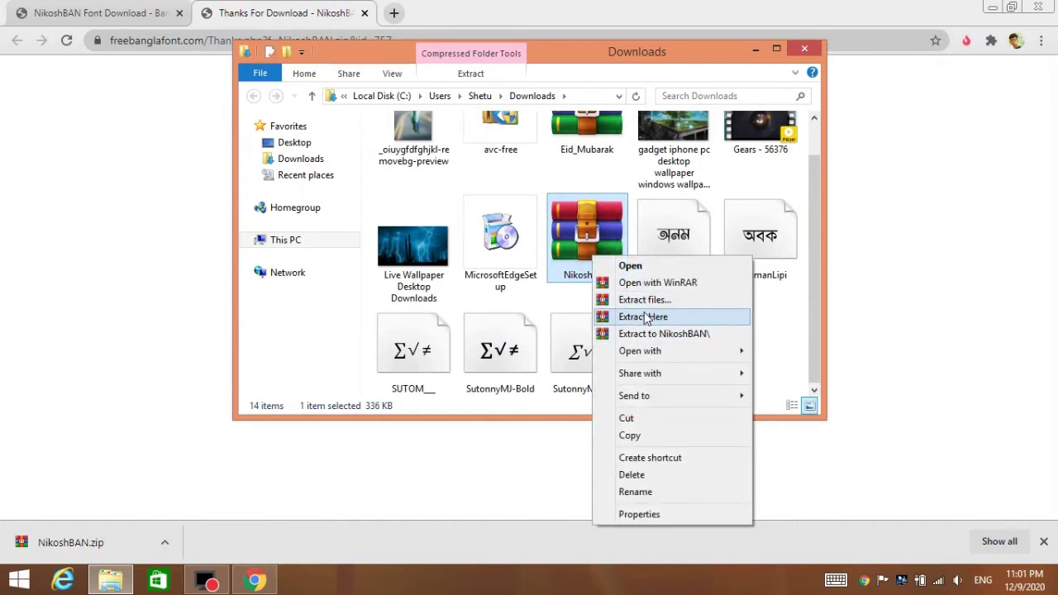
{"action": "left_click", "coordinate": [647, 318]}
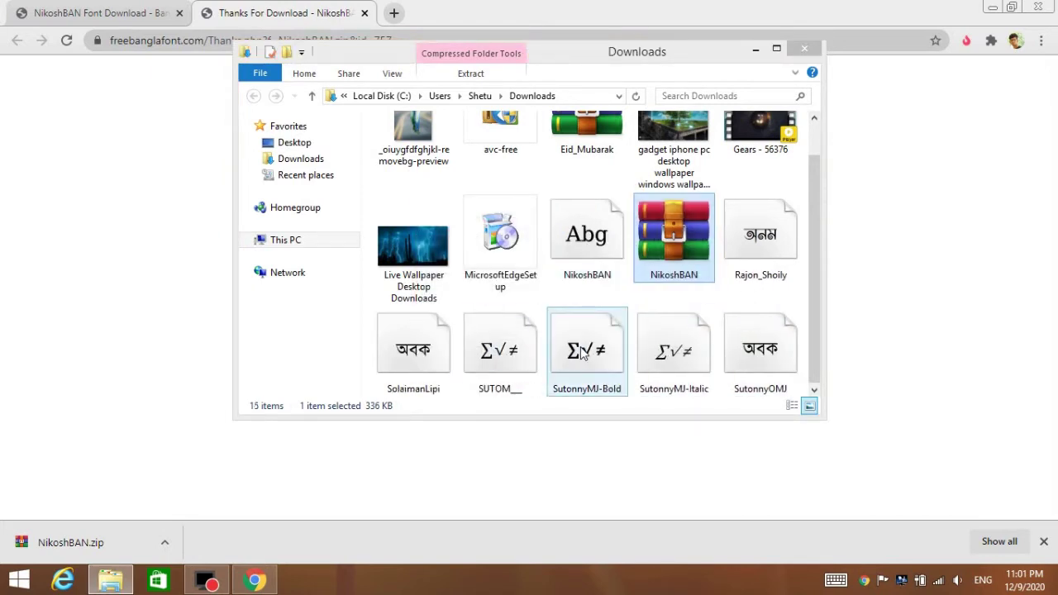
Install the NikoshBAN font, then close the font preview and the Downloads window
{"action": "double_click", "coordinate": [602, 260]}
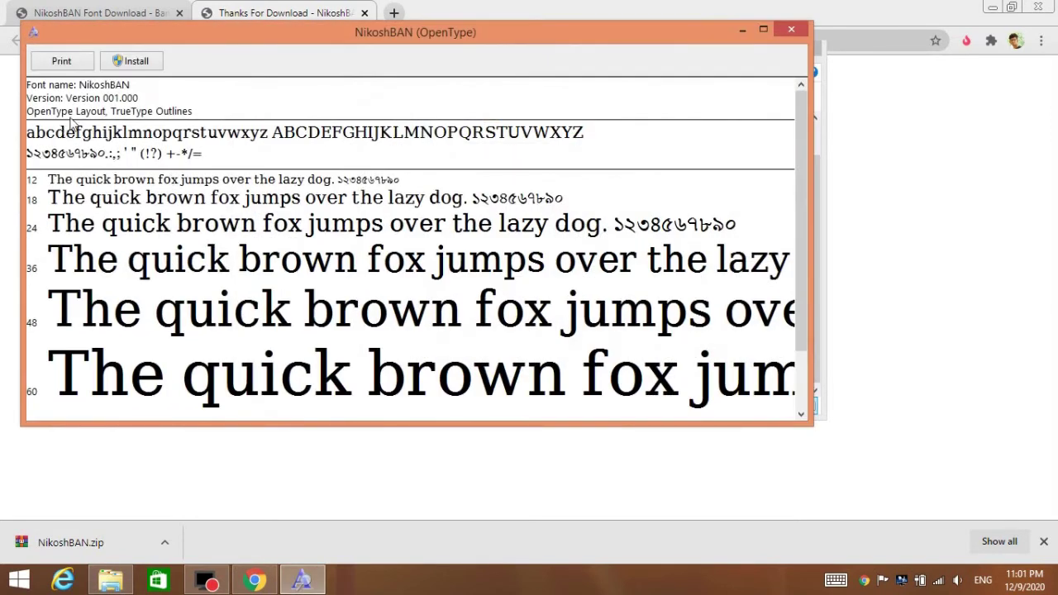
{"action": "left_click", "coordinate": [131, 63]}
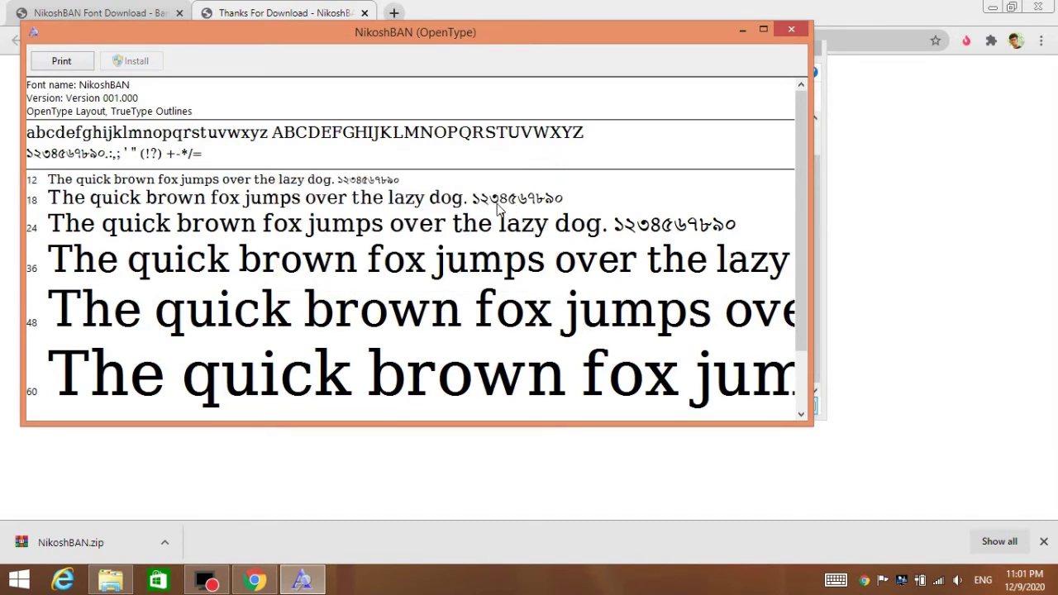
{"action": "left_click", "coordinate": [790, 30]}
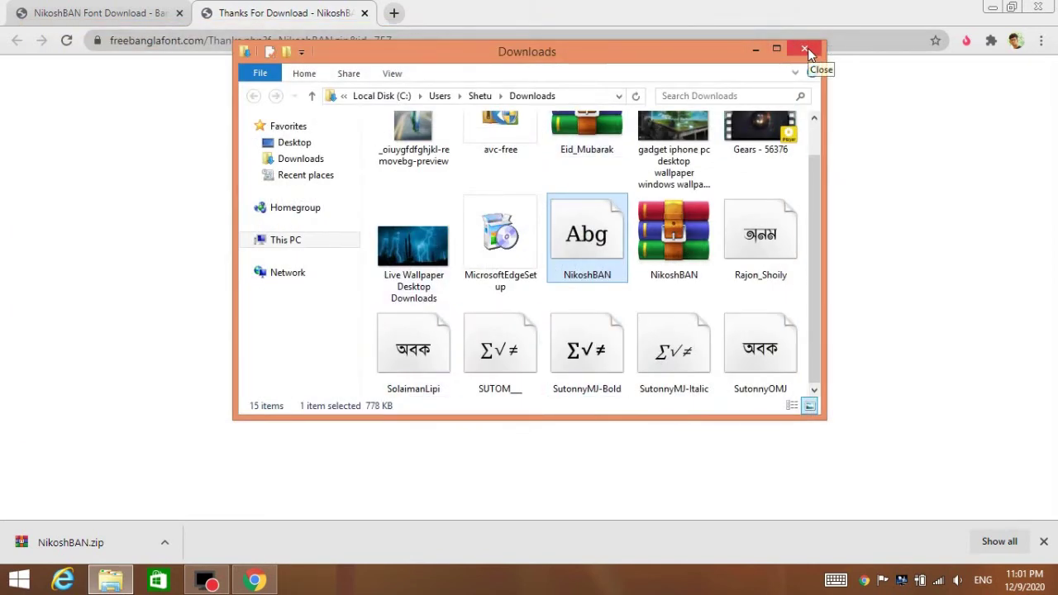
{"action": "left_click", "coordinate": [806, 50]}
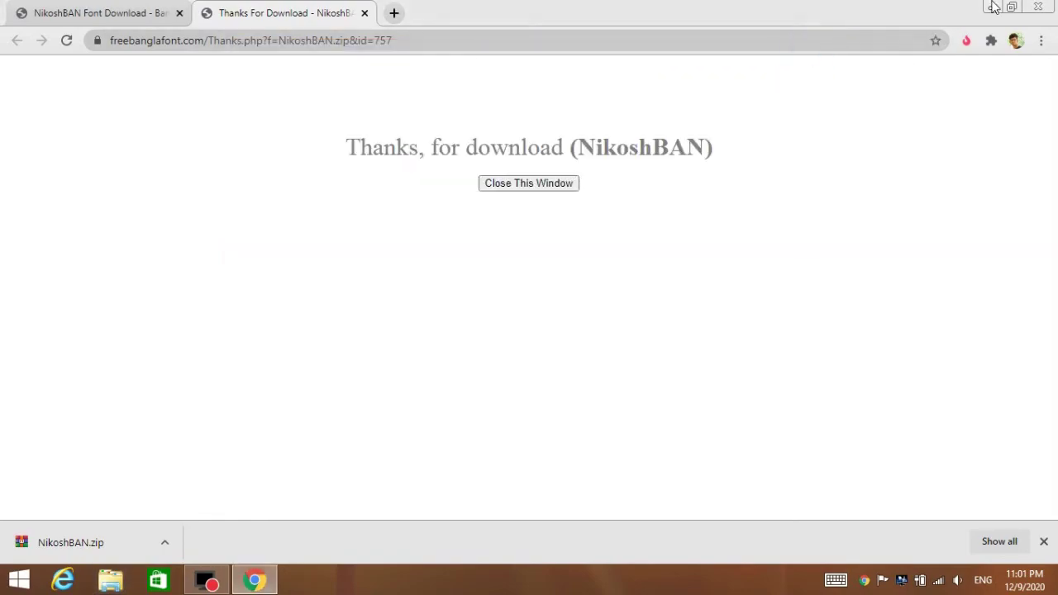
Minimize Chrome, launch Photoshop CS6 and bring up the New document dialog
{"action": "left_click", "coordinate": [992, 7]}
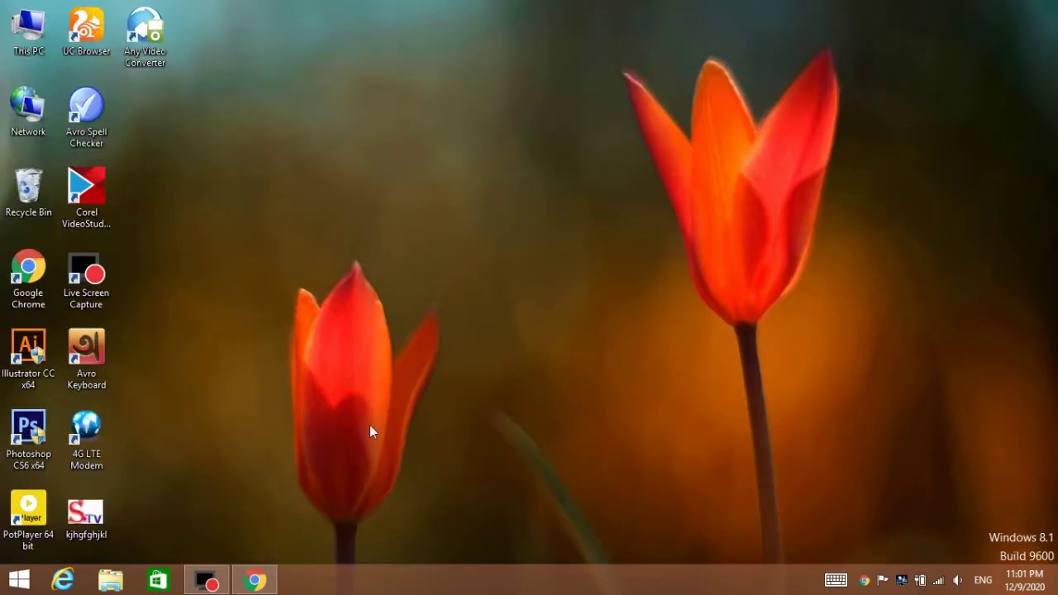
{"action": "double_click", "coordinate": [28, 431]}
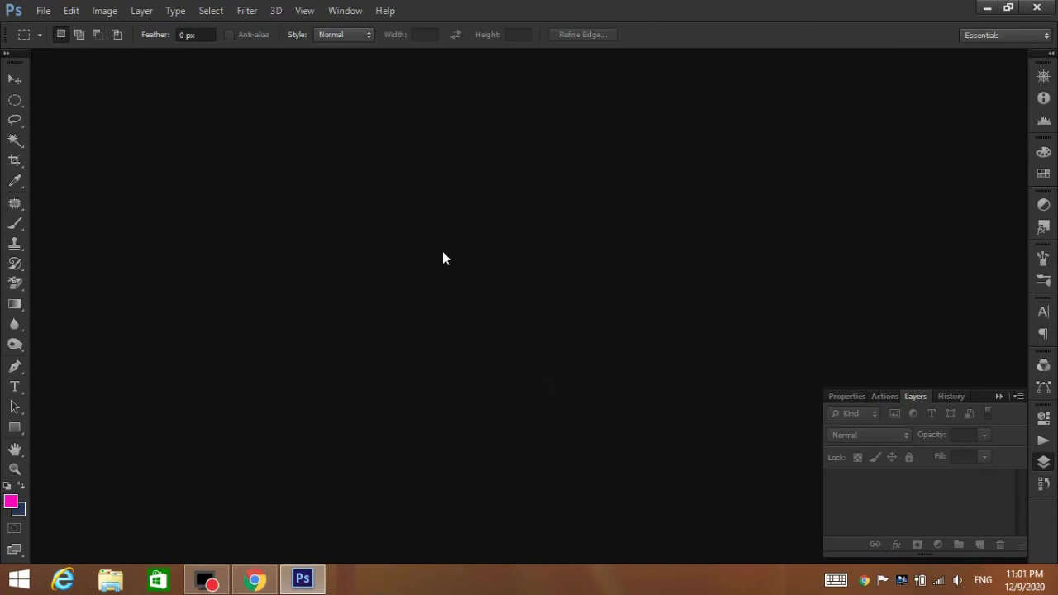
{"action": "left_click", "coordinate": [42, 12]}
{"action": "left_click", "coordinate": [76, 29]}
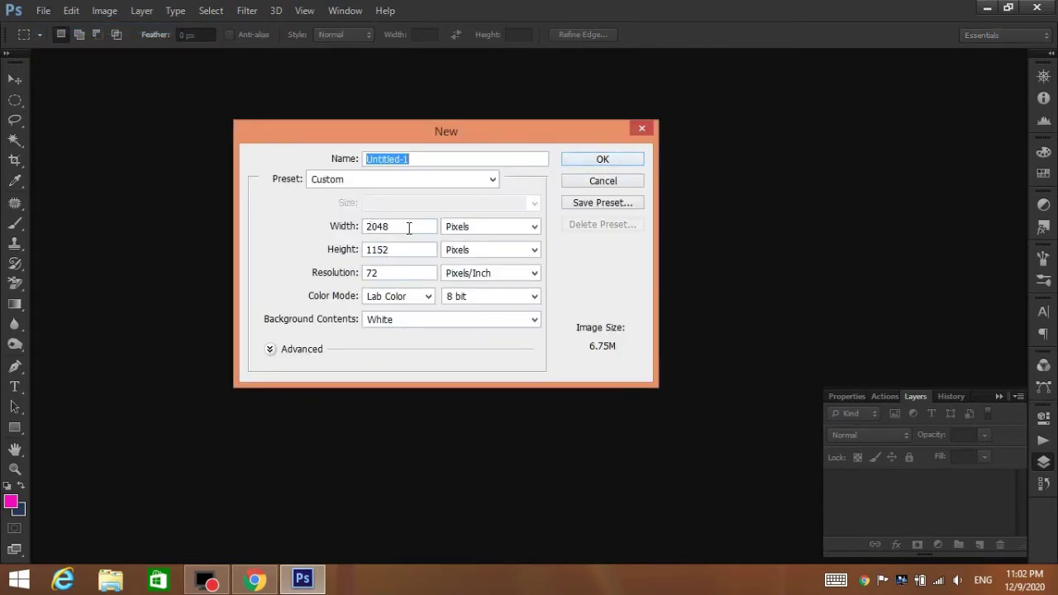
Create the 2048 × 1152 white Untitled-1 document and dock it as a tab
{"action": "left_click", "coordinate": [602, 159]}
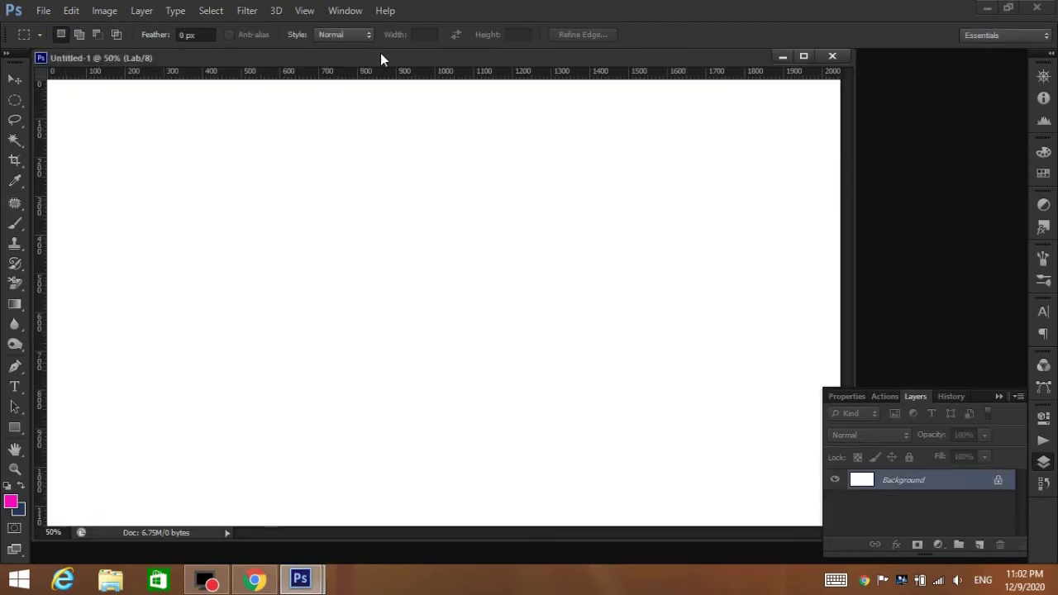
{"action": "left_click_drag", "start_coordinate": [381, 53], "coordinate": [448, 56]}
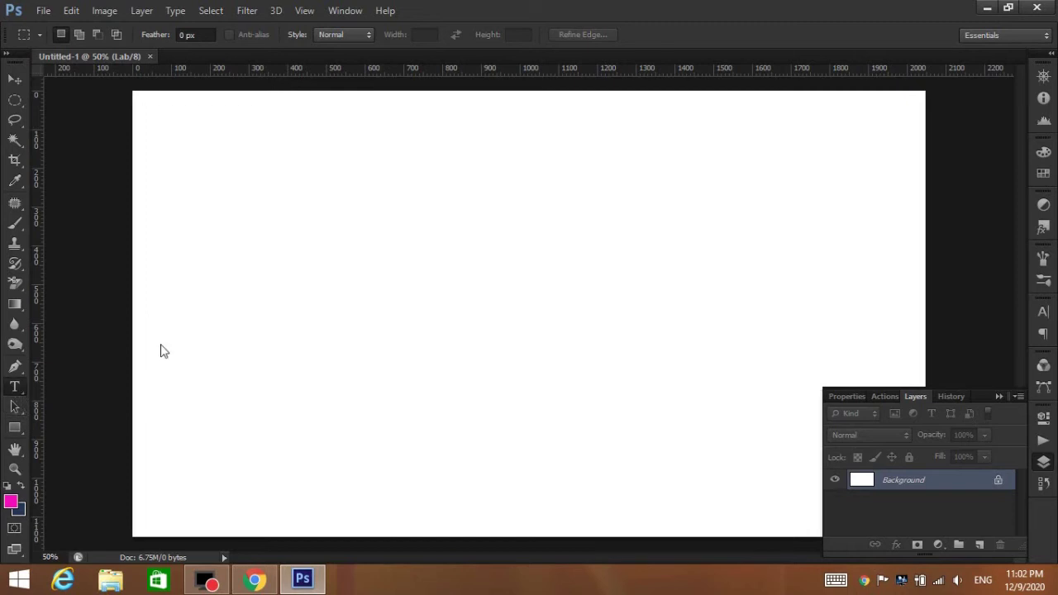
Select the Type tool and browse the font list, leaving Wide Latin at 72 pt
{"action": "key", "text": "t"}
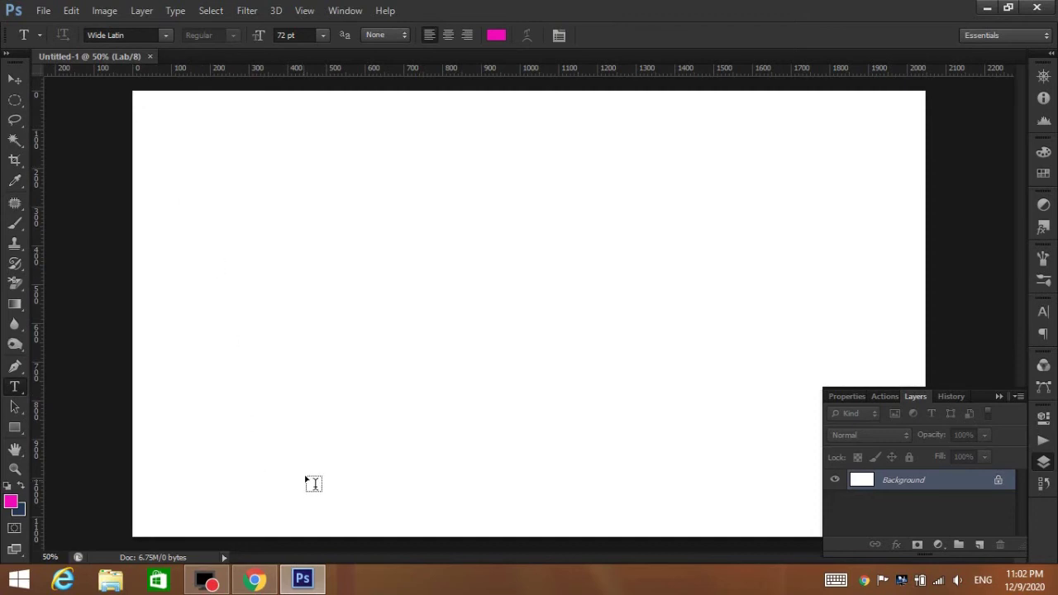
{"action": "left_click", "coordinate": [164, 34]}
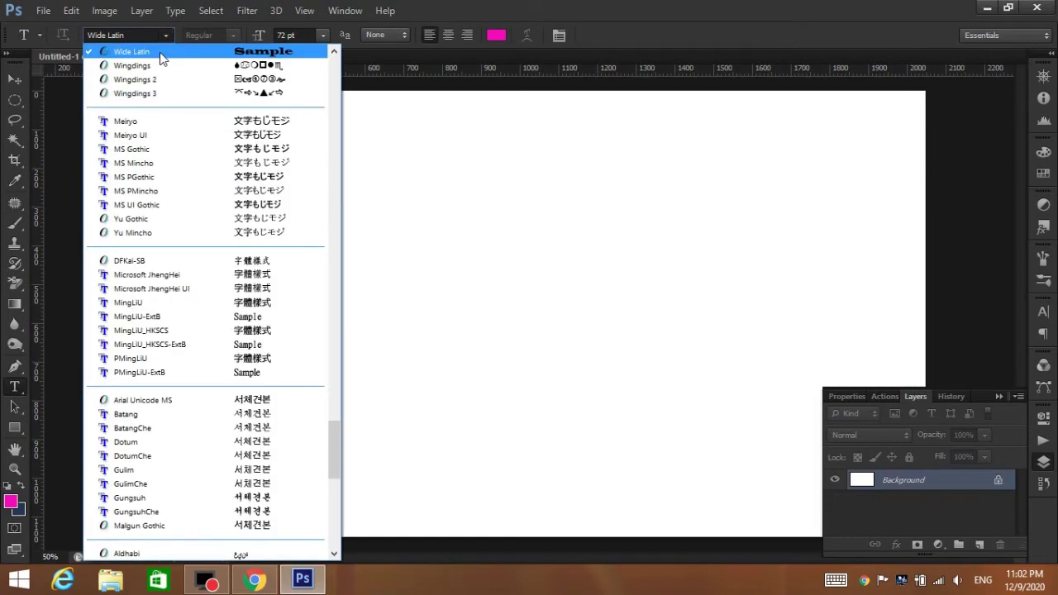
{"action": "scroll", "coordinate": [234, 399], "scroll_direction": "down", "scroll_amount": 5}
{"action": "scroll", "coordinate": [234, 399], "scroll_direction": "down", "scroll_amount": 2}
{"action": "scroll", "coordinate": [234, 400], "scroll_direction": "down", "scroll_amount": 5}
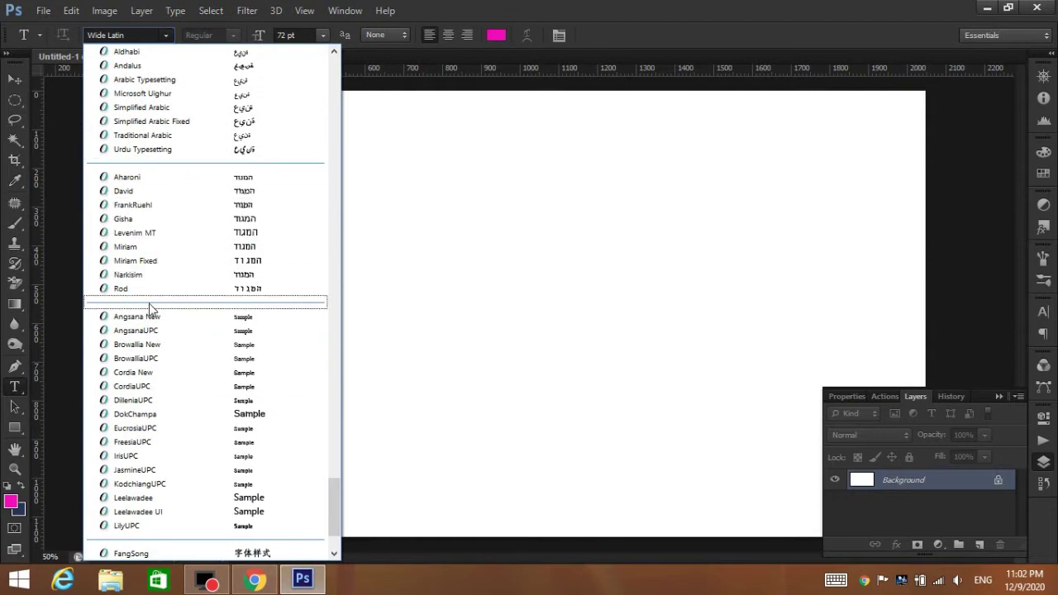
{"action": "scroll", "coordinate": [163, 320], "scroll_direction": "down", "scroll_amount": 2}
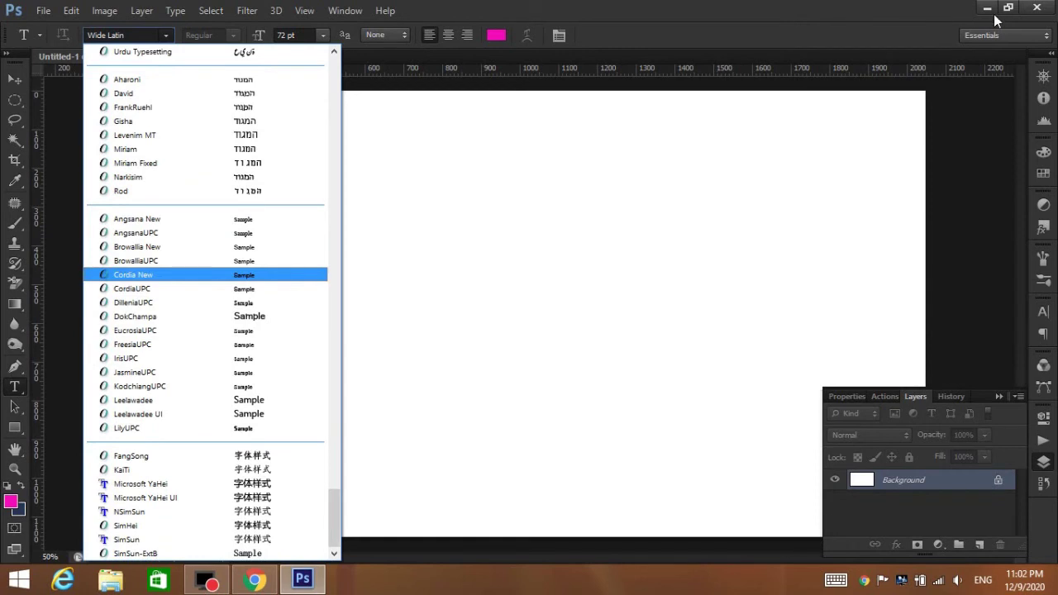
{"action": "left_click", "coordinate": [924, 144]}
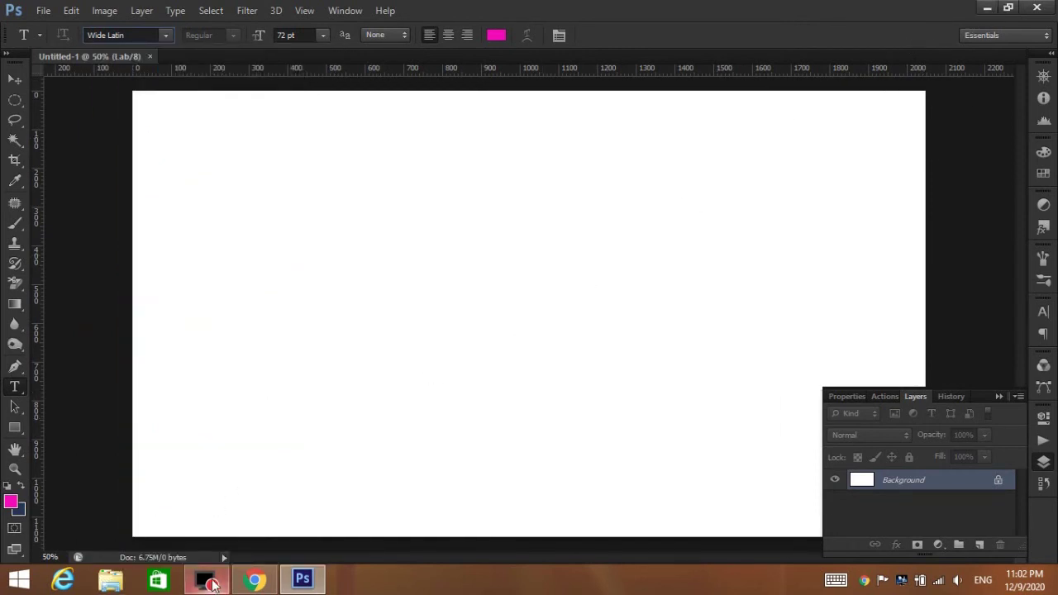
{"action": "left_click", "coordinate": [118, 585]}
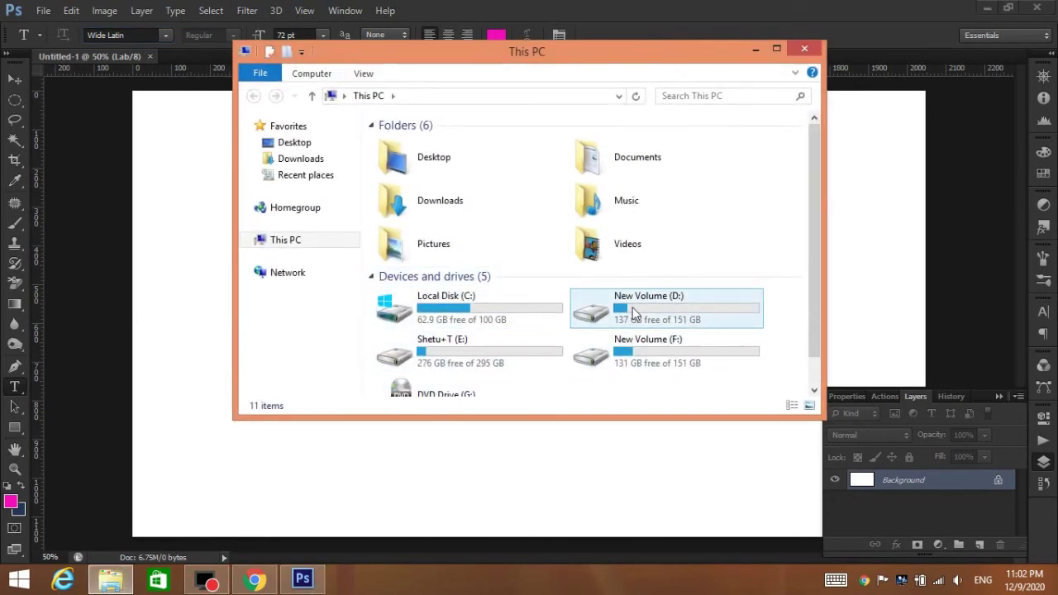
{"action": "left_click", "coordinate": [806, 50]}
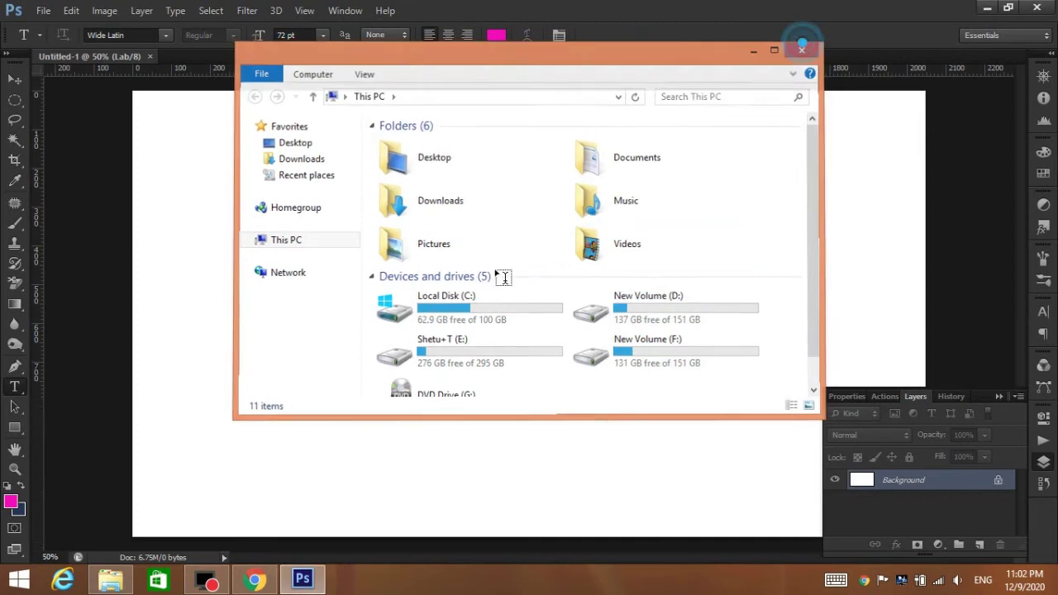
{"action": "left_click", "coordinate": [254, 580]}
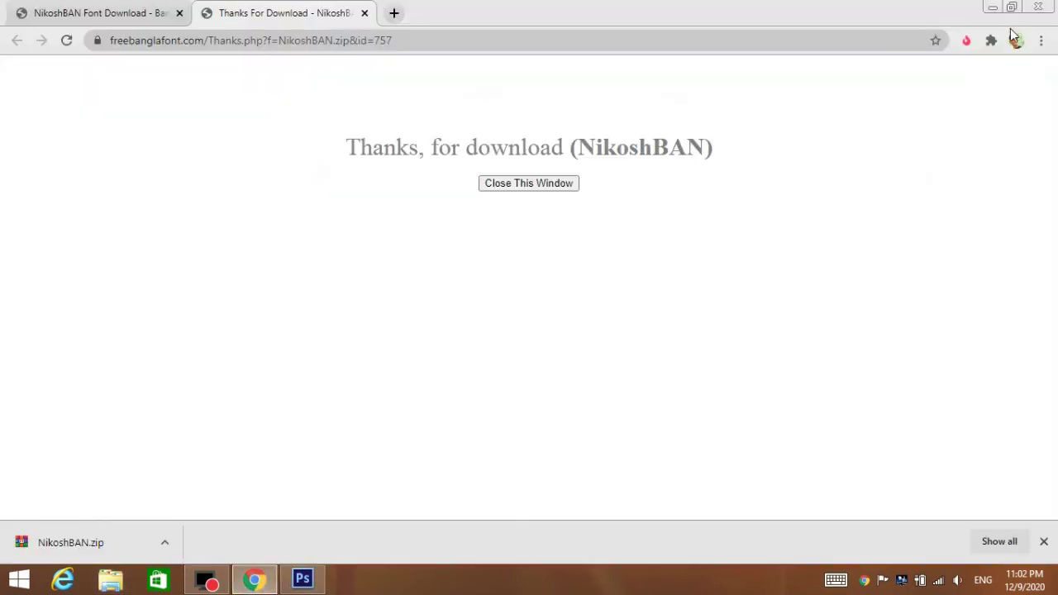
{"action": "left_click", "coordinate": [1041, 41]}
{"action": "left_click", "coordinate": [940, 149]}
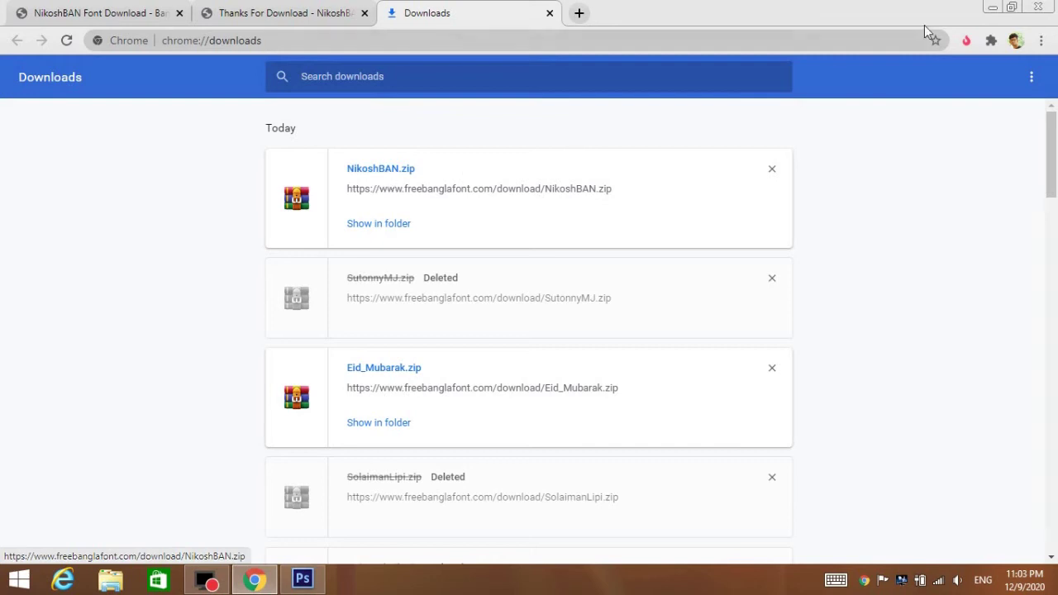
{"action": "left_click", "coordinate": [992, 7]}
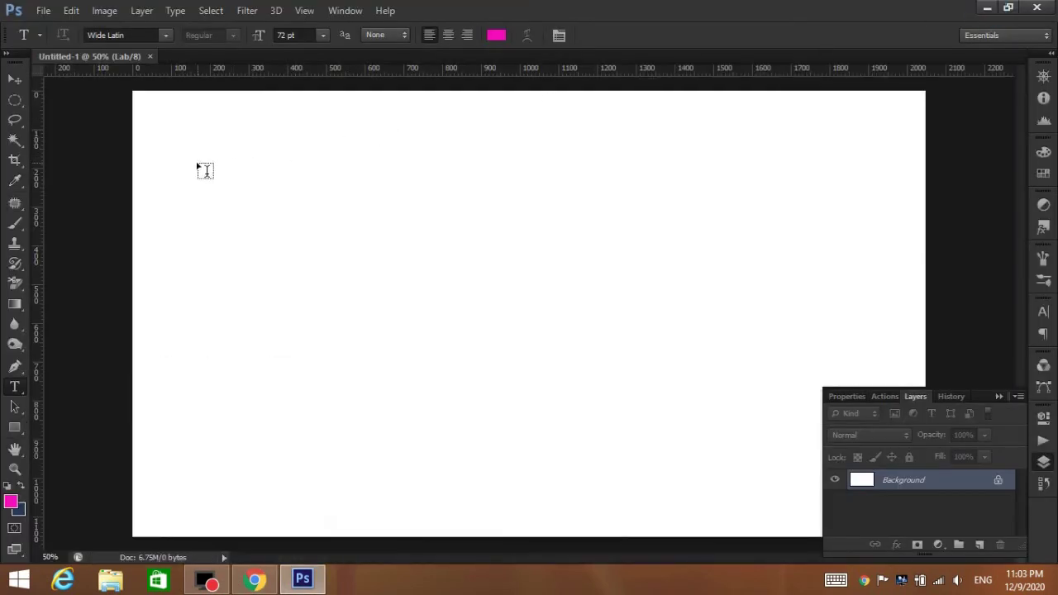
Check the font list once more, then start Avro Keyboard from the Windows Start screen
{"action": "left_click", "coordinate": [164, 36]}
{"action": "left_click", "coordinate": [377, 226]}
{"action": "left_click", "coordinate": [18, 579]}
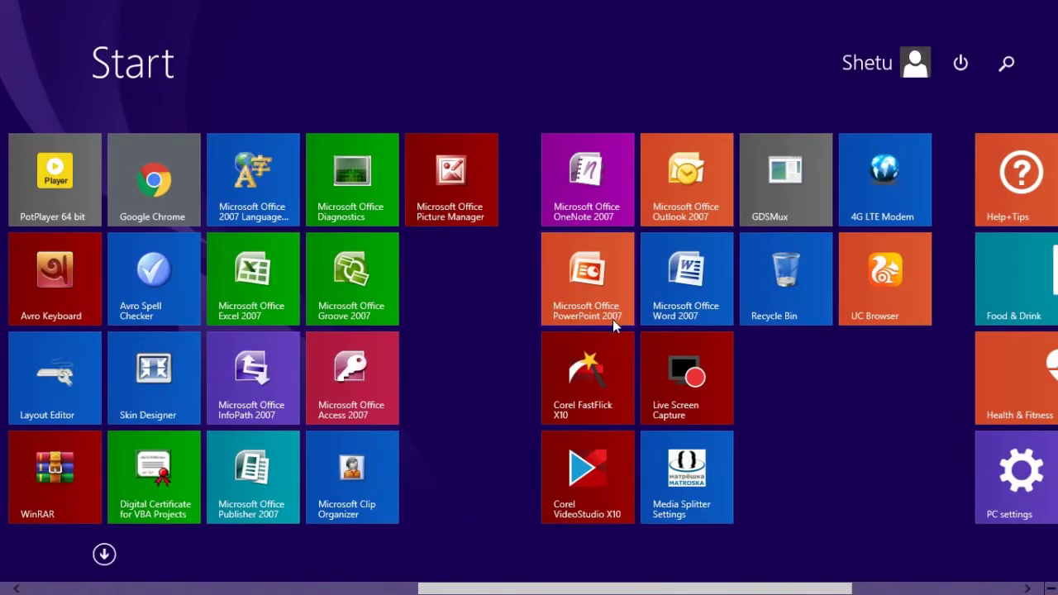
{"action": "scroll", "coordinate": [248, 356], "scroll_direction": "up", "scroll_amount": 2}
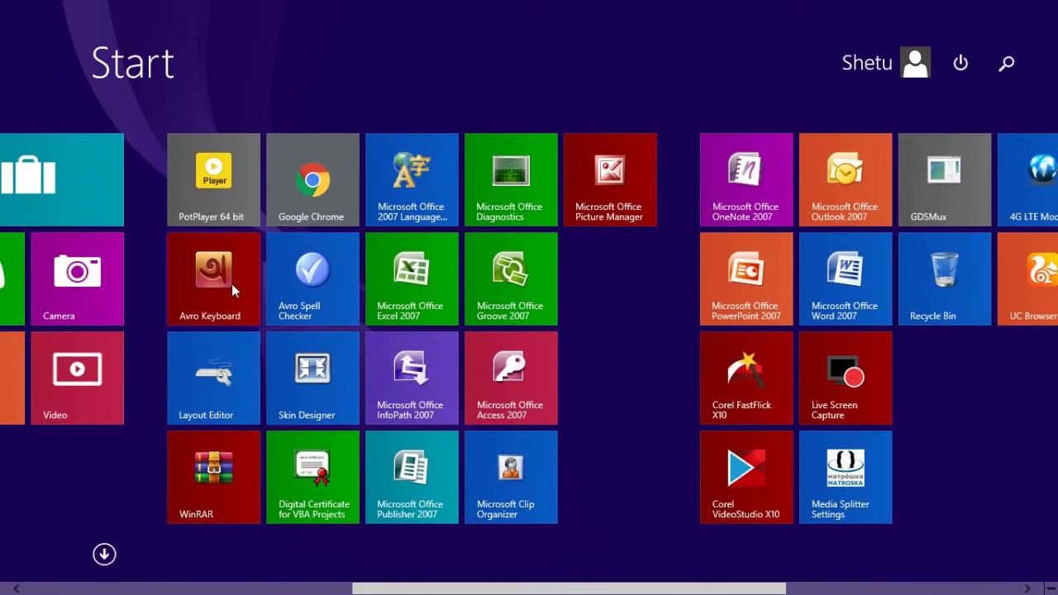
{"action": "left_click", "coordinate": [231, 285]}
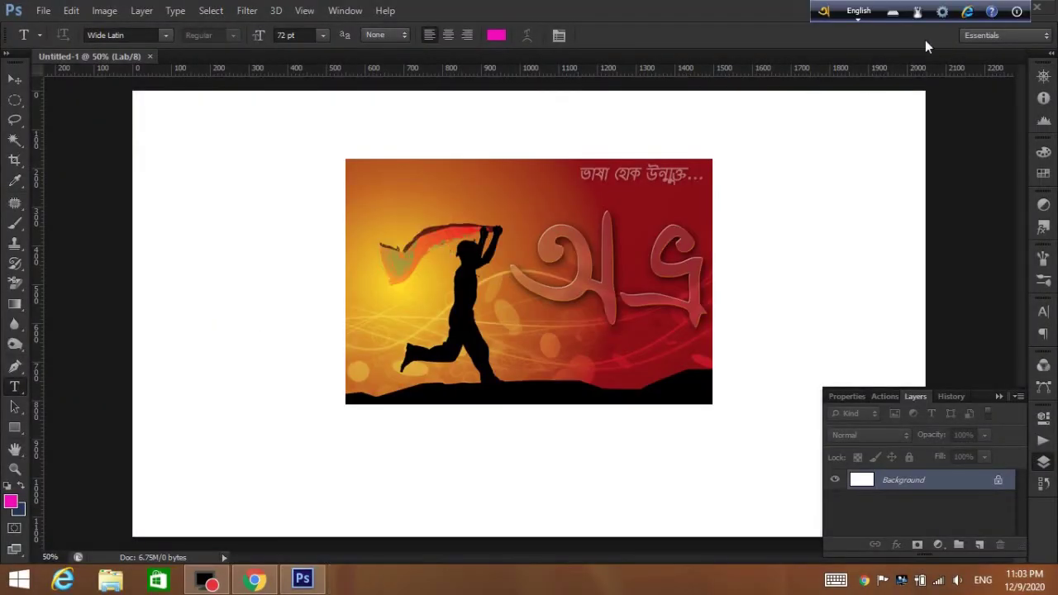
Bring up the Avro Mouse Bangla on-screen keyboard from the Avro toolbar
{"action": "left_click", "coordinate": [917, 12]}
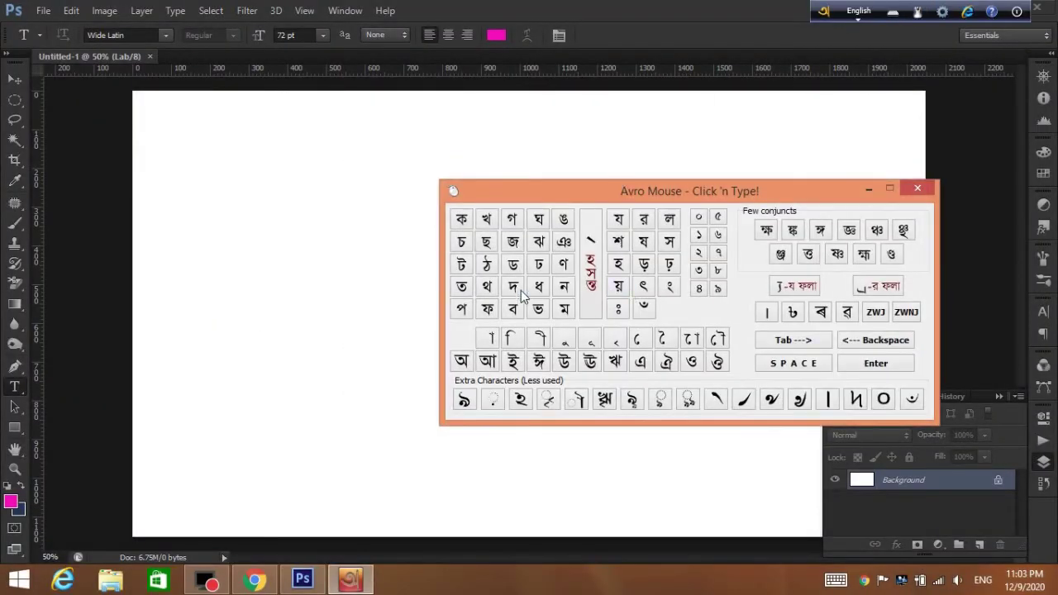
{"action": "left_click", "coordinate": [260, 240]}
{"action": "left_click", "coordinate": [512, 265]}
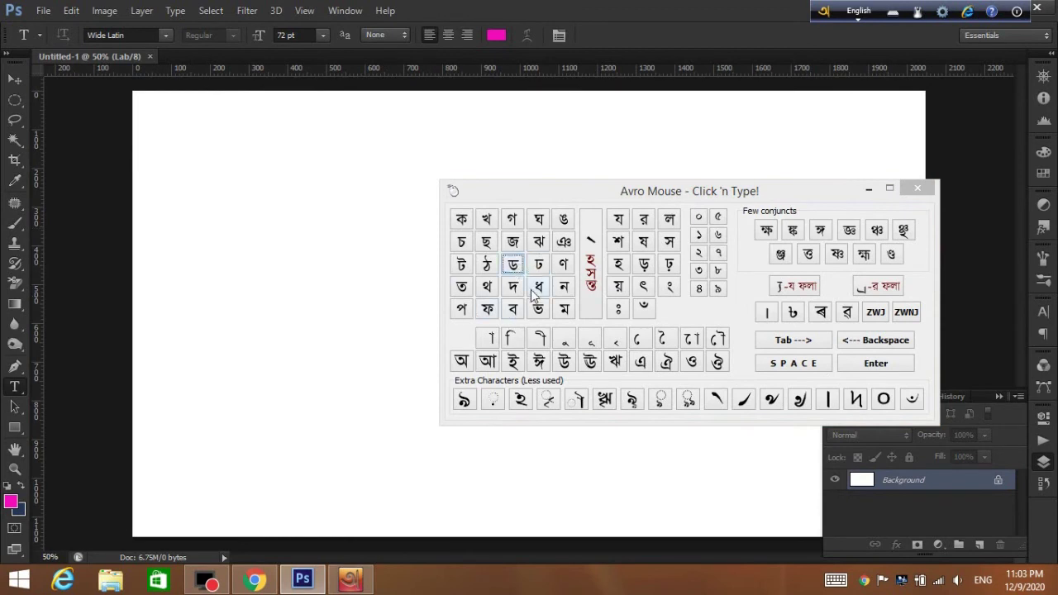
Start a Vrinda text layer on the canvas, test-type Bangla letters, then erase them
{"action": "left_click", "coordinate": [241, 252]}
{"action": "left_click", "coordinate": [564, 286]}
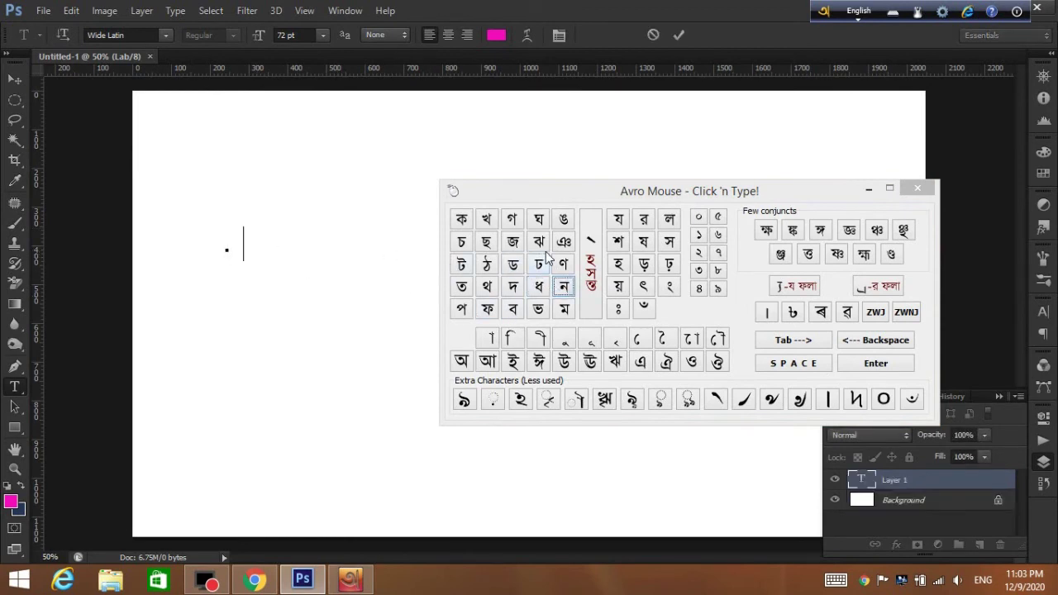
{"action": "left_click", "coordinate": [539, 241]}
{"action": "left_click", "coordinate": [513, 286]}
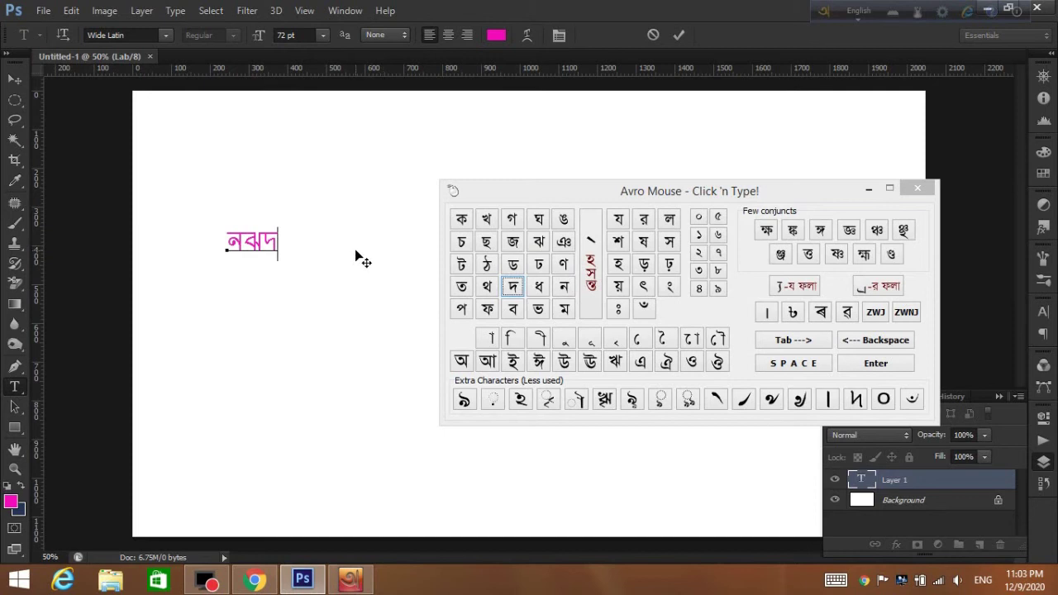
{"action": "key", "text": "BackSpace"}
{"action": "key", "text": "BackSpace"}
{"action": "key", "text": "BackSpace"}
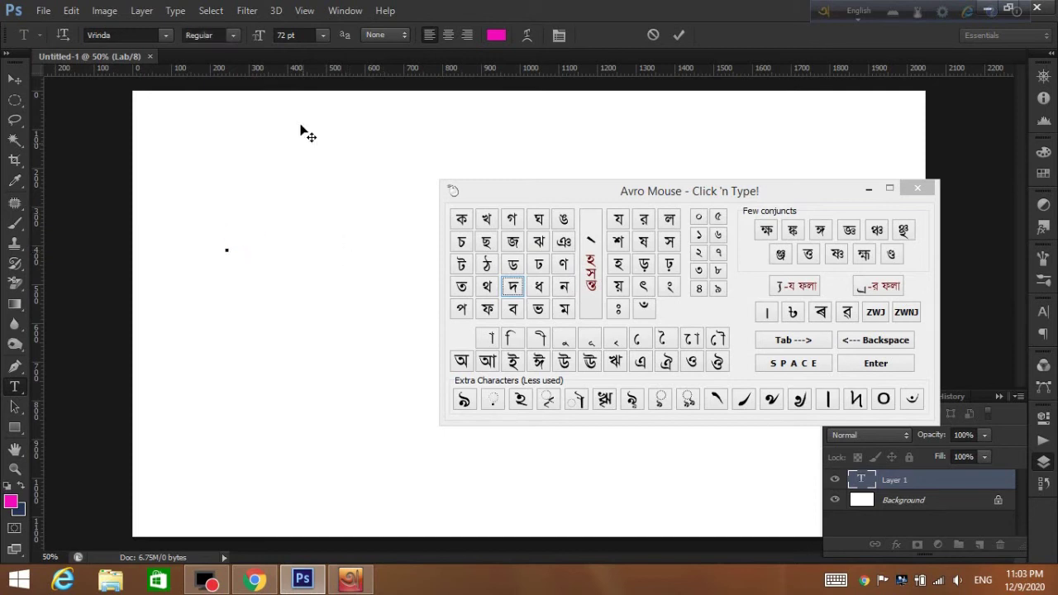
Keep the Vrinda font, test Bangla letters starting with জ, then delete them
{"action": "left_click", "coordinate": [165, 35]}
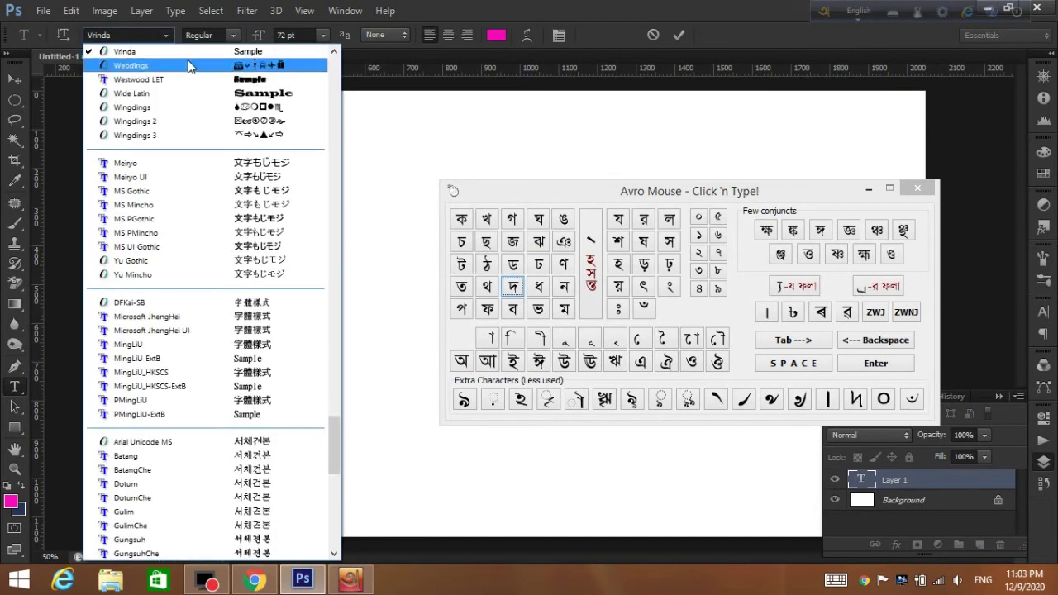
{"action": "left_click", "coordinate": [193, 55]}
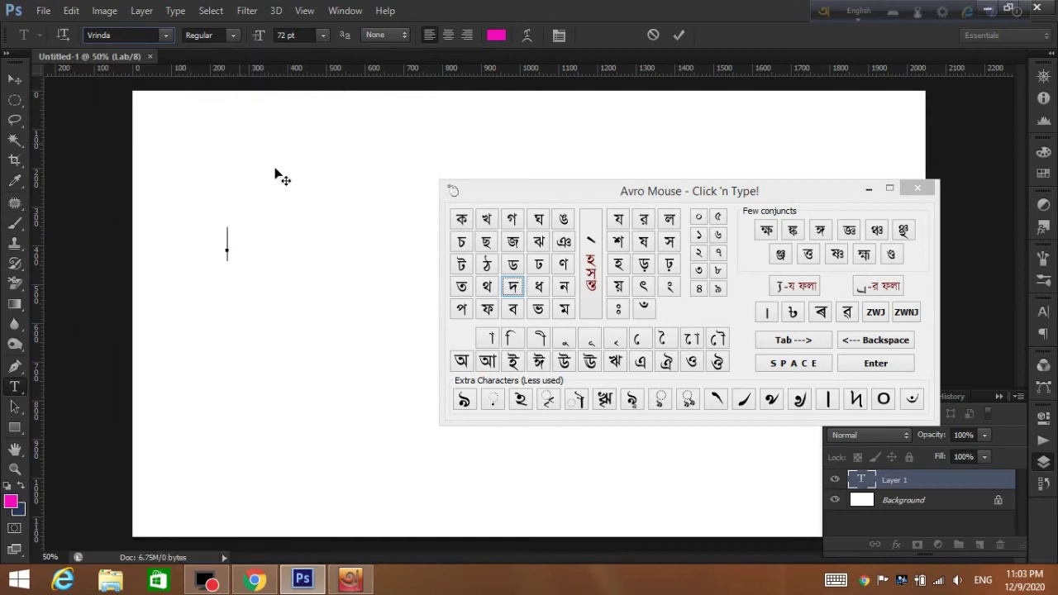
{"action": "left_click", "coordinate": [512, 241]}
{"action": "left_click", "coordinate": [562, 242]}
{"action": "left_click", "coordinate": [538, 286]}
{"action": "key", "text": "BackSpace"}
{"action": "key", "text": "BackSpace"}
{"action": "key", "text": "BackSpace"}
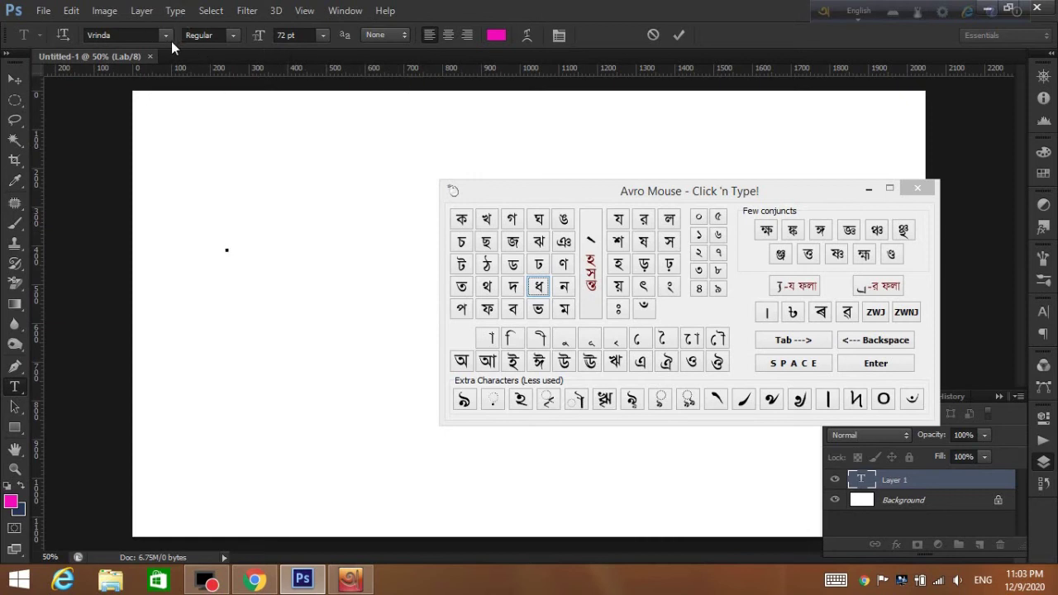
Scroll through the font family list until NikoshBAN is in view
{"action": "left_click", "coordinate": [167, 39]}
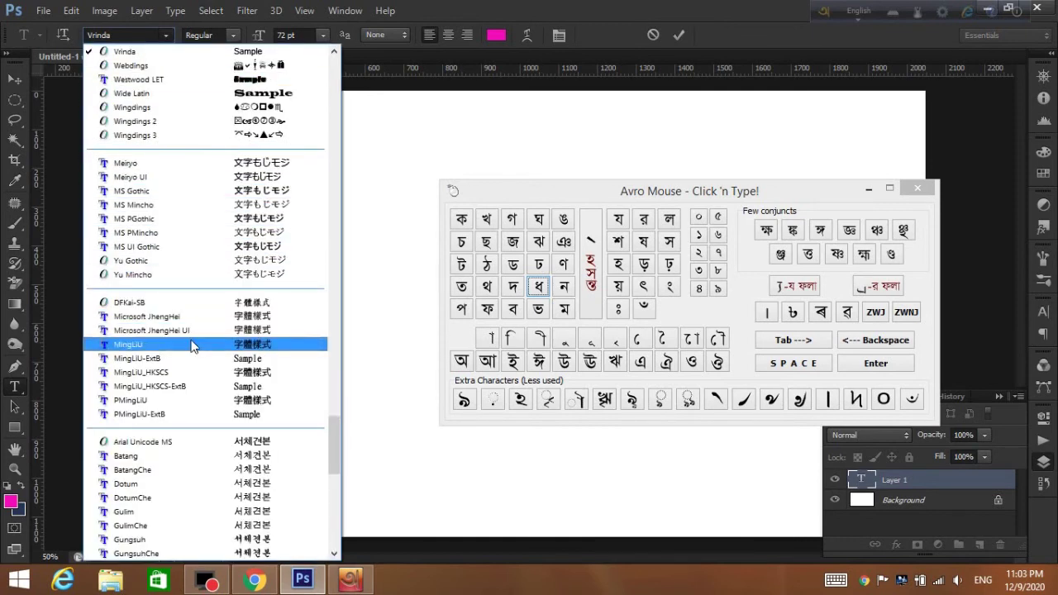
{"action": "scroll", "coordinate": [192, 345], "scroll_direction": "down", "scroll_amount": 1}
{"action": "scroll", "coordinate": [190, 345], "scroll_direction": "down", "scroll_amount": 1}
{"action": "scroll", "coordinate": [182, 347], "scroll_direction": "down", "scroll_amount": 1}
{"action": "scroll", "coordinate": [173, 349], "scroll_direction": "down", "scroll_amount": 1}
{"action": "scroll", "coordinate": [161, 351], "scroll_direction": "down", "scroll_amount": 1}
{"action": "scroll", "coordinate": [157, 348], "scroll_direction": "down", "scroll_amount": 1}
{"action": "scroll", "coordinate": [155, 338], "scroll_direction": "down", "scroll_amount": 2}
{"action": "scroll", "coordinate": [151, 329], "scroll_direction": "down", "scroll_amount": 1}
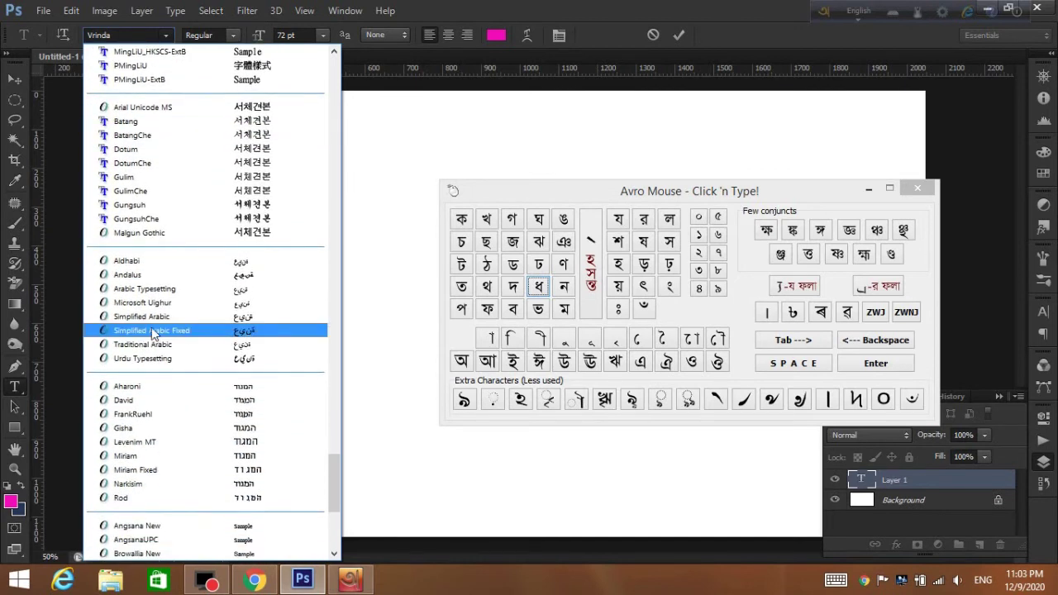
{"action": "scroll", "coordinate": [148, 374], "scroll_direction": "down", "scroll_amount": 1}
{"action": "scroll", "coordinate": [147, 363], "scroll_direction": "down", "scroll_amount": 4}
{"action": "scroll", "coordinate": [147, 357], "scroll_direction": "down", "scroll_amount": 1}
{"action": "scroll", "coordinate": [142, 372], "scroll_direction": "down", "scroll_amount": 1}
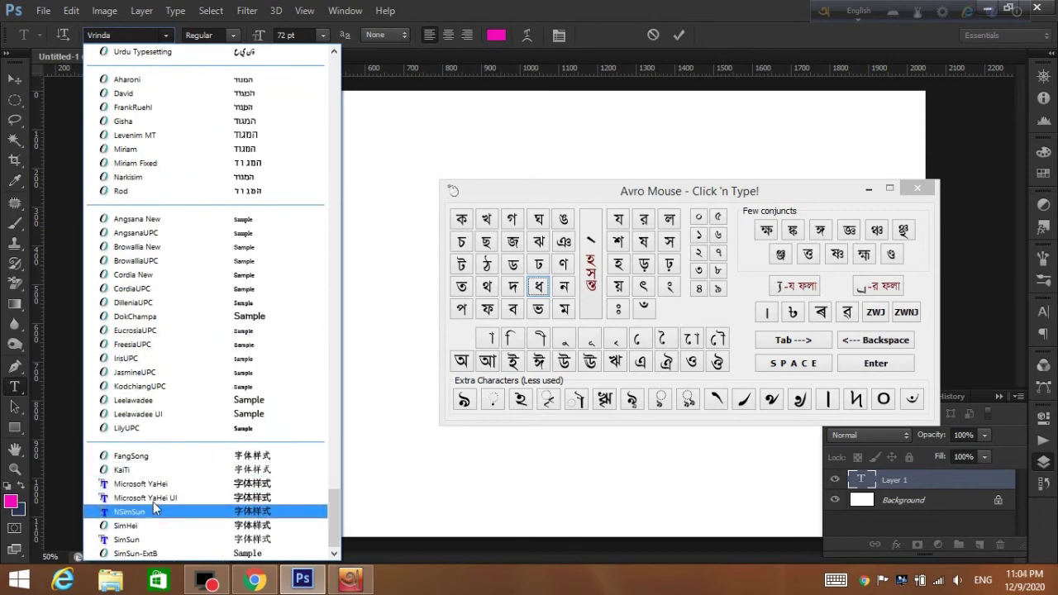
{"action": "scroll", "coordinate": [156, 479], "scroll_direction": "up", "scroll_amount": 2}
{"action": "scroll", "coordinate": [133, 264], "scroll_direction": "up", "scroll_amount": 1}
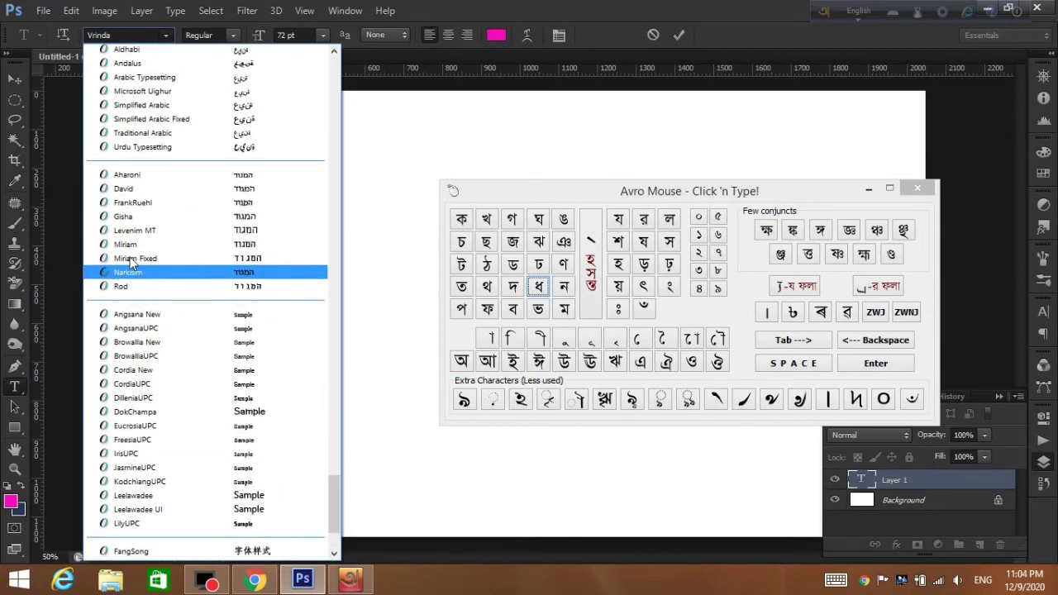
{"action": "scroll", "coordinate": [132, 298], "scroll_direction": "up", "scroll_amount": 1}
{"action": "scroll", "coordinate": [136, 239], "scroll_direction": "up", "scroll_amount": 2}
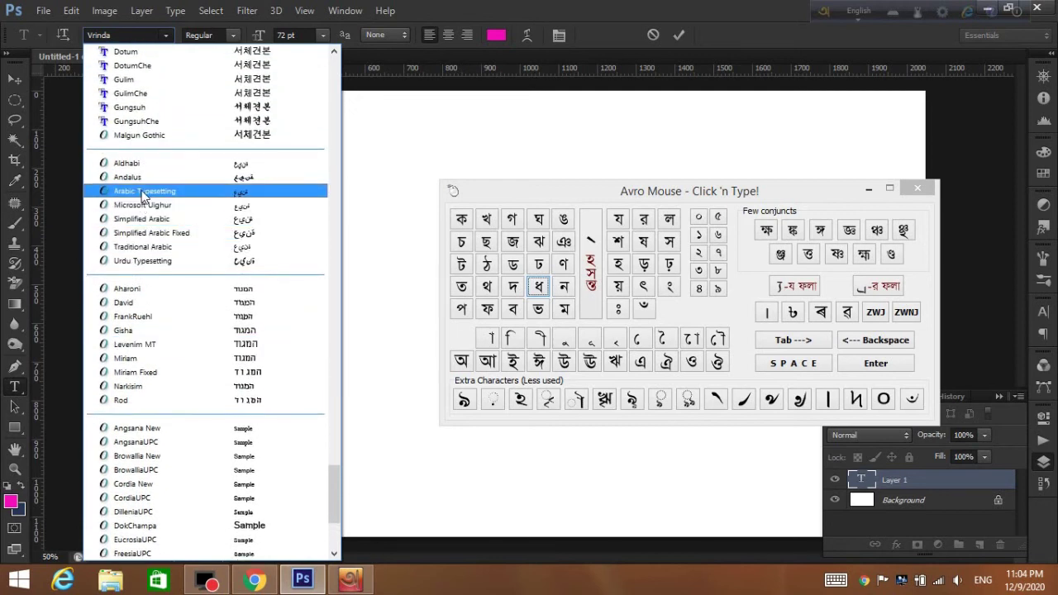
{"action": "scroll", "coordinate": [136, 273], "scroll_direction": "up", "scroll_amount": 1}
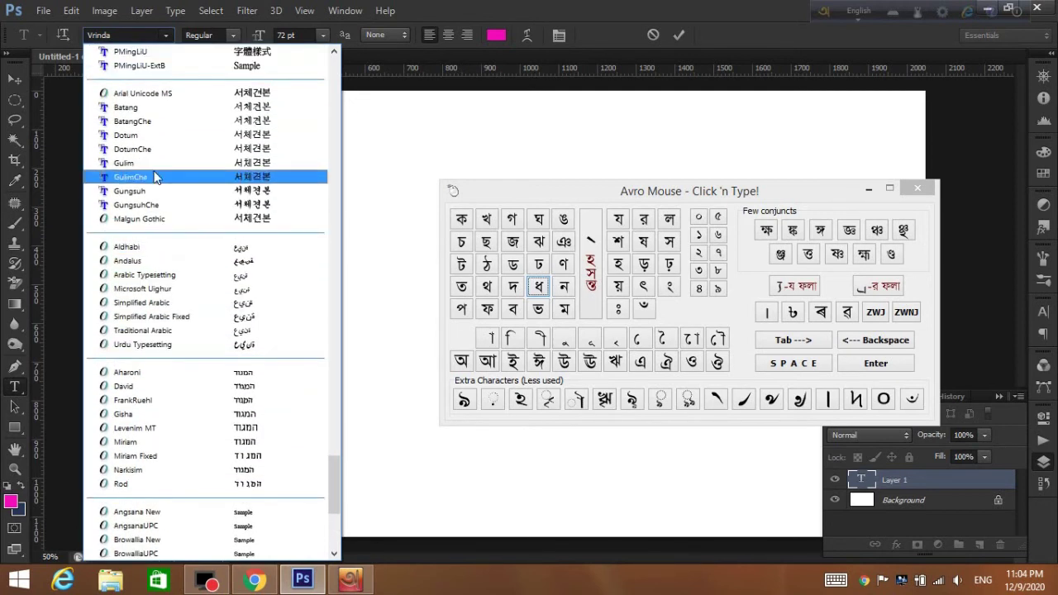
{"action": "scroll", "coordinate": [152, 162], "scroll_direction": "up", "scroll_amount": 1}
{"action": "scroll", "coordinate": [152, 162], "scroll_direction": "up", "scroll_amount": 1}
{"action": "scroll", "coordinate": [152, 162], "scroll_direction": "up", "scroll_amount": 1}
{"action": "scroll", "coordinate": [152, 162], "scroll_direction": "up", "scroll_amount": 2}
{"action": "scroll", "coordinate": [152, 162], "scroll_direction": "up", "scroll_amount": 1}
{"action": "scroll", "coordinate": [152, 162], "scroll_direction": "up", "scroll_amount": 2}
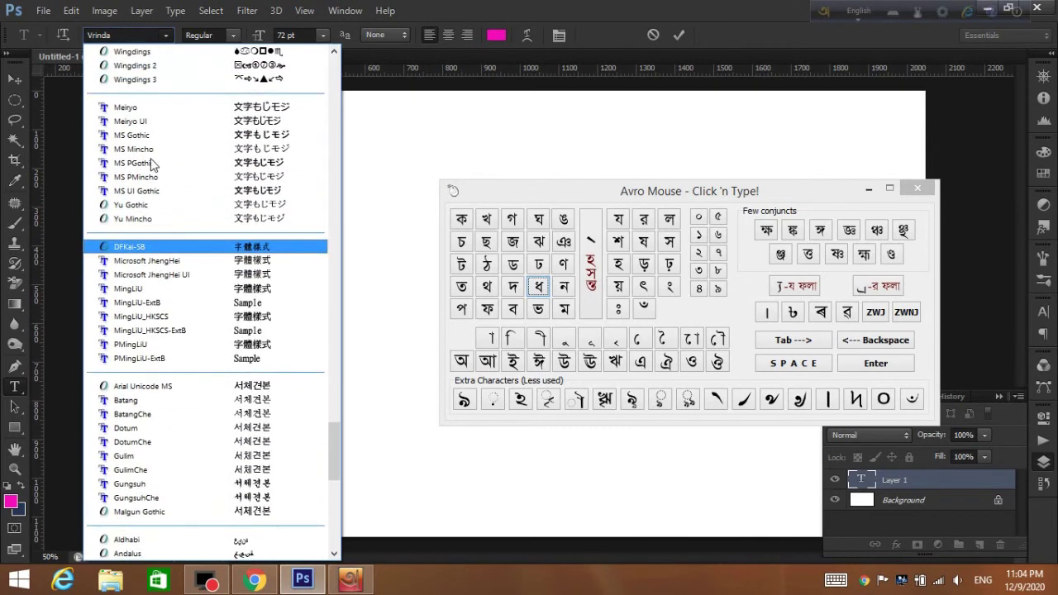
{"action": "scroll", "coordinate": [153, 163], "scroll_direction": "up", "scroll_amount": 2}
{"action": "scroll", "coordinate": [152, 164], "scroll_direction": "up", "scroll_amount": 1}
{"action": "scroll", "coordinate": [152, 163], "scroll_direction": "up", "scroll_amount": 2}
{"action": "scroll", "coordinate": [152, 164], "scroll_direction": "up", "scroll_amount": 2}
{"action": "scroll", "coordinate": [150, 168], "scroll_direction": "up", "scroll_amount": 3}
{"action": "scroll", "coordinate": [149, 168], "scroll_direction": "up", "scroll_amount": 1}
{"action": "scroll", "coordinate": [148, 171], "scroll_direction": "up", "scroll_amount": 2}
{"action": "scroll", "coordinate": [147, 172], "scroll_direction": "up", "scroll_amount": 1}
{"action": "scroll", "coordinate": [147, 173], "scroll_direction": "up", "scroll_amount": 1}
{"action": "scroll", "coordinate": [147, 172], "scroll_direction": "up", "scroll_amount": 2}
{"action": "scroll", "coordinate": [146, 173], "scroll_direction": "up", "scroll_amount": 1}
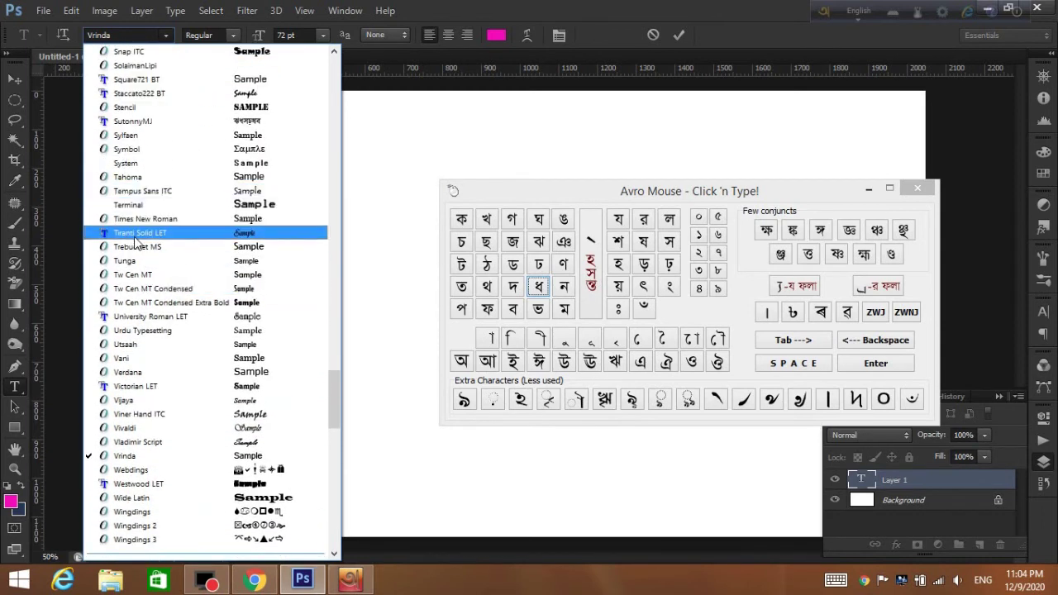
{"action": "scroll", "coordinate": [141, 237], "scroll_direction": "up", "scroll_amount": 2}
{"action": "scroll", "coordinate": [140, 238], "scroll_direction": "up", "scroll_amount": 1}
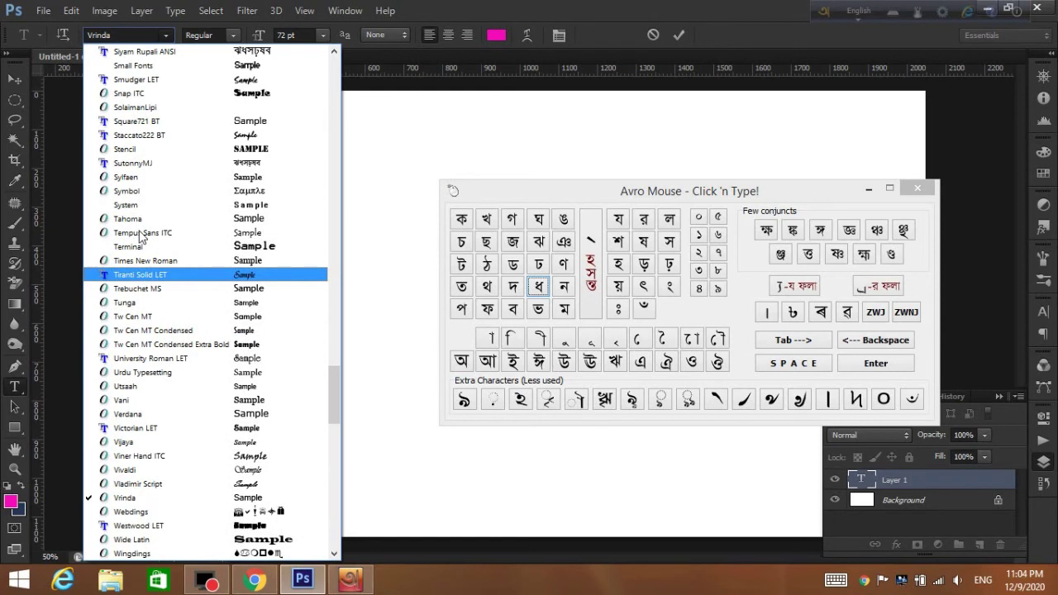
{"action": "scroll", "coordinate": [140, 238], "scroll_direction": "up", "scroll_amount": 2}
{"action": "scroll", "coordinate": [141, 238], "scroll_direction": "up", "scroll_amount": 2}
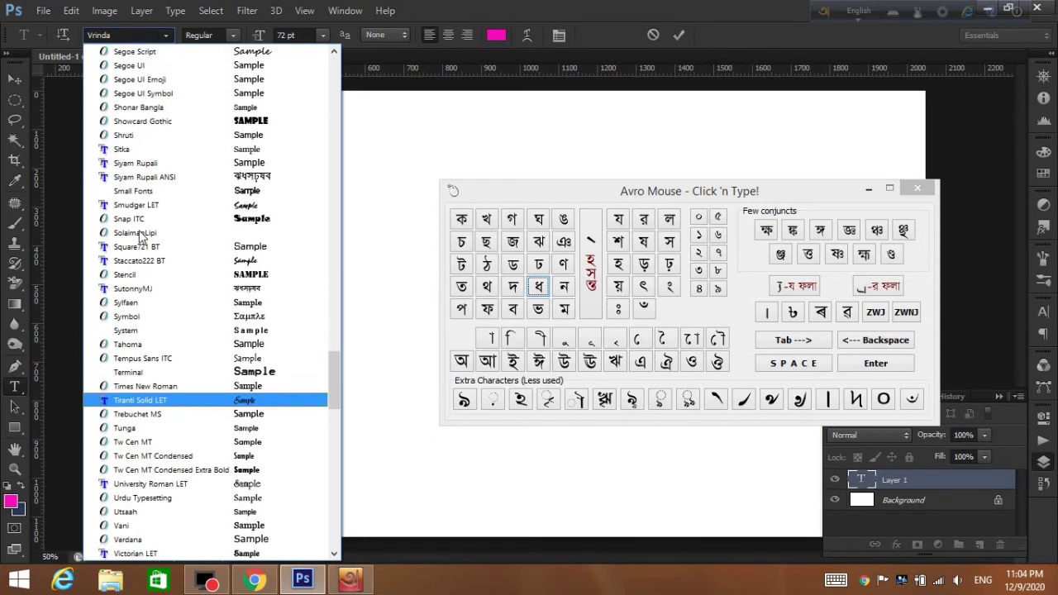
{"action": "scroll", "coordinate": [140, 238], "scroll_direction": "up", "scroll_amount": 2}
{"action": "scroll", "coordinate": [141, 238], "scroll_direction": "up", "scroll_amount": 2}
{"action": "scroll", "coordinate": [140, 238], "scroll_direction": "up", "scroll_amount": 2}
{"action": "scroll", "coordinate": [140, 238], "scroll_direction": "up", "scroll_amount": 1}
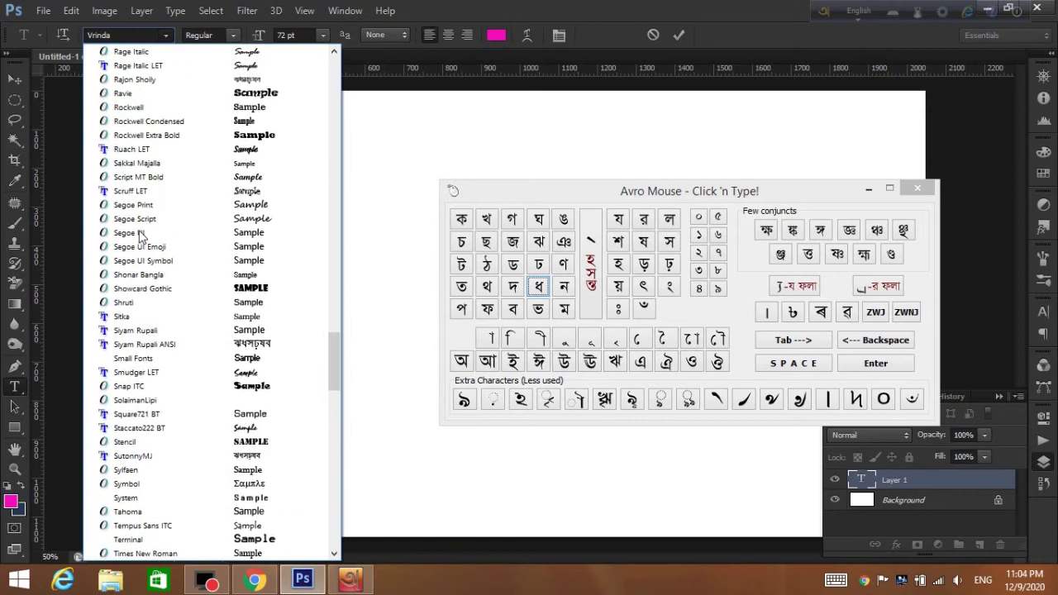
{"action": "scroll", "coordinate": [140, 236], "scroll_direction": "up", "scroll_amount": 3}
{"action": "scroll", "coordinate": [140, 236], "scroll_direction": "up", "scroll_amount": 2}
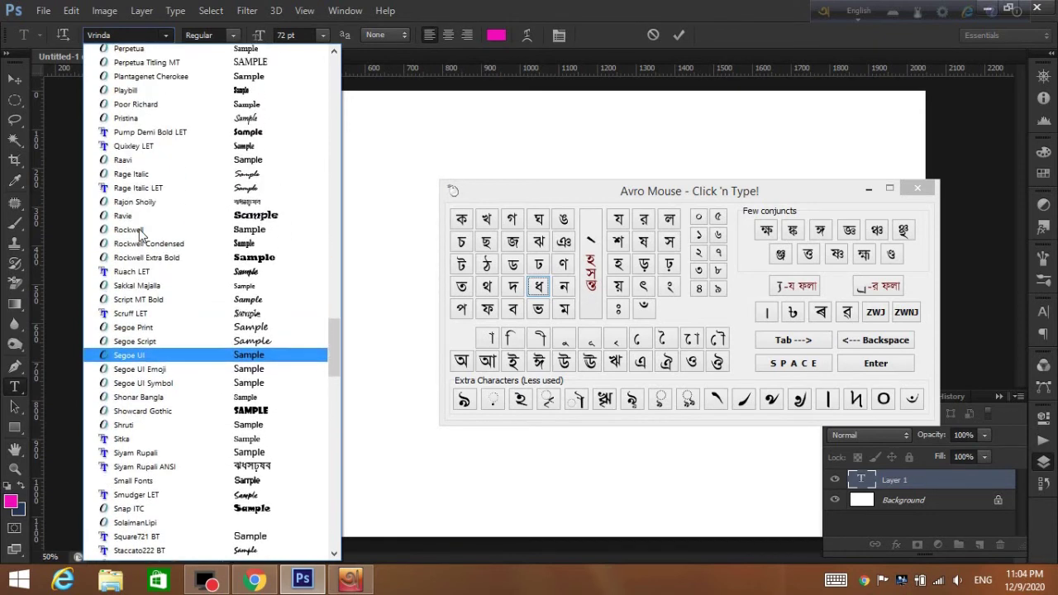
{"action": "scroll", "coordinate": [140, 236], "scroll_direction": "up", "scroll_amount": 1}
{"action": "scroll", "coordinate": [140, 235], "scroll_direction": "up", "scroll_amount": 2}
{"action": "scroll", "coordinate": [140, 236], "scroll_direction": "up", "scroll_amount": 1}
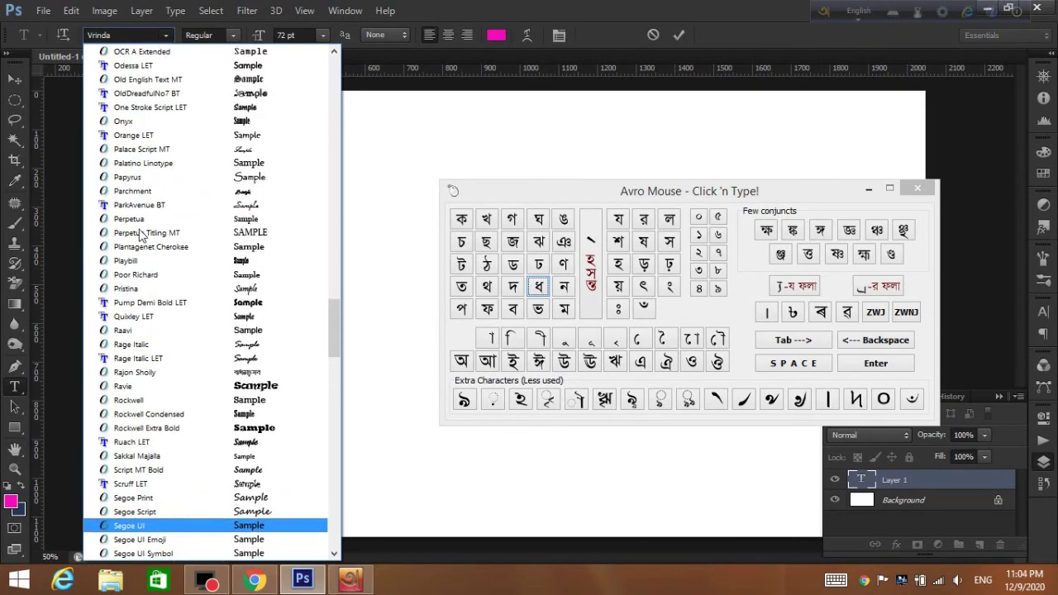
{"action": "scroll", "coordinate": [141, 235], "scroll_direction": "up", "scroll_amount": 1}
{"action": "scroll", "coordinate": [141, 236], "scroll_direction": "up", "scroll_amount": 1}
{"action": "scroll", "coordinate": [140, 235], "scroll_direction": "up", "scroll_amount": 2}
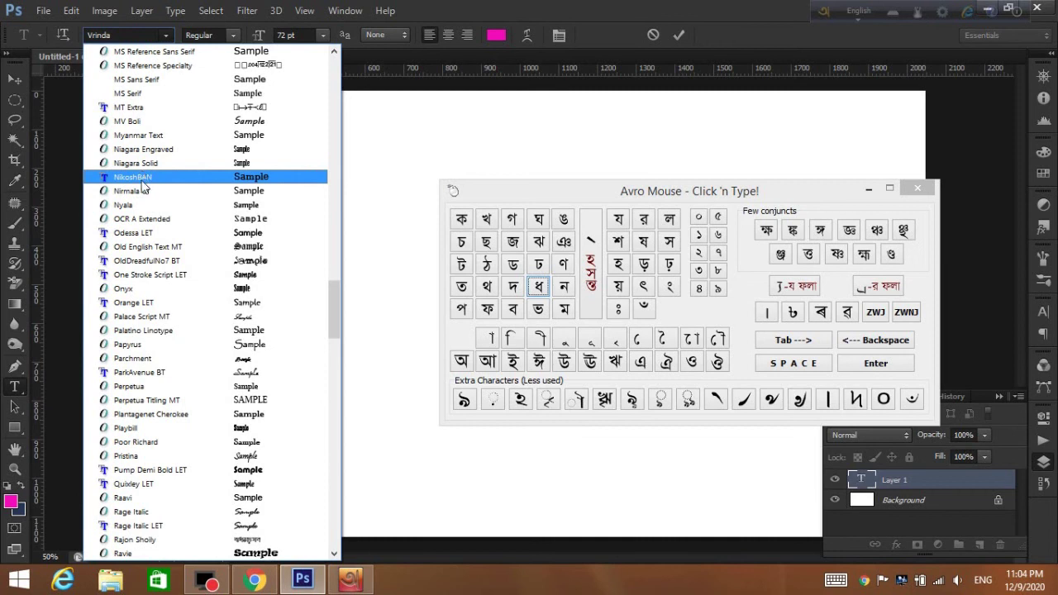
Apply NikoshBAN to the text layer and write কা in pink with Avro Mouse
{"action": "left_click", "coordinate": [143, 177]}
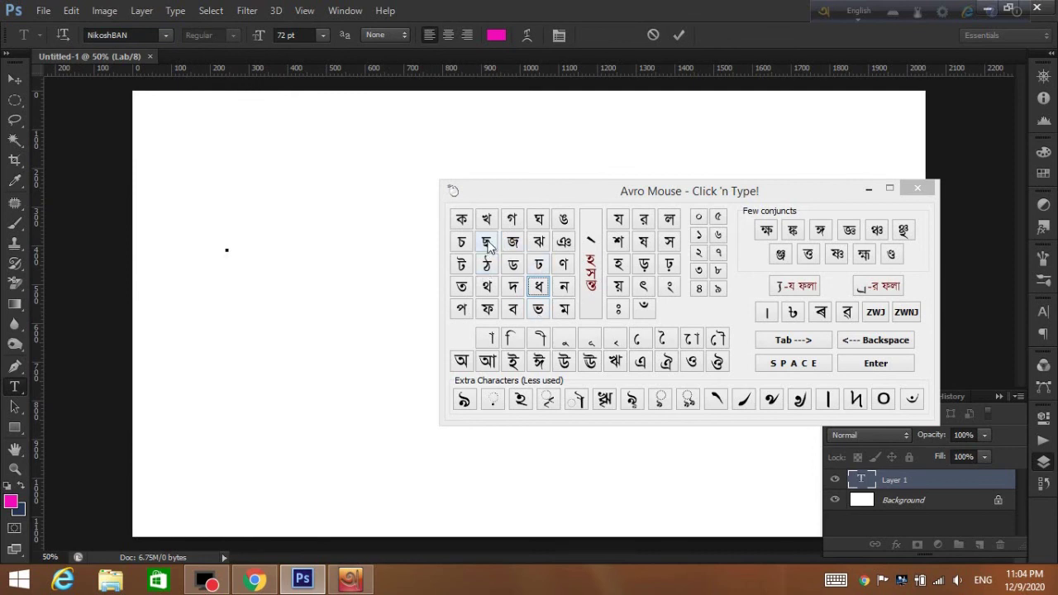
{"action": "left_click", "coordinate": [462, 221]}
{"action": "left_click", "coordinate": [490, 340]}
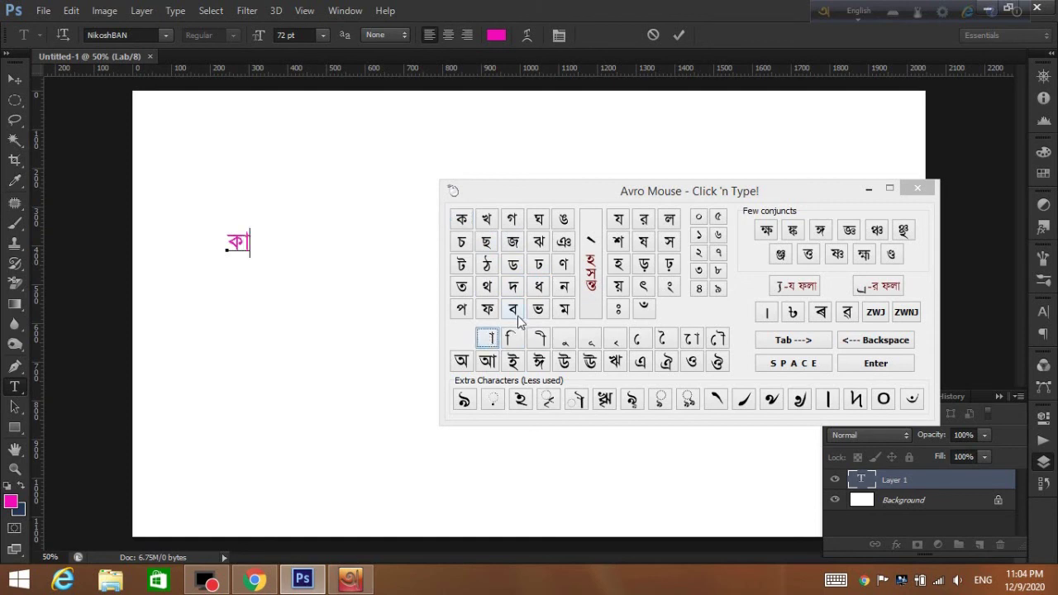